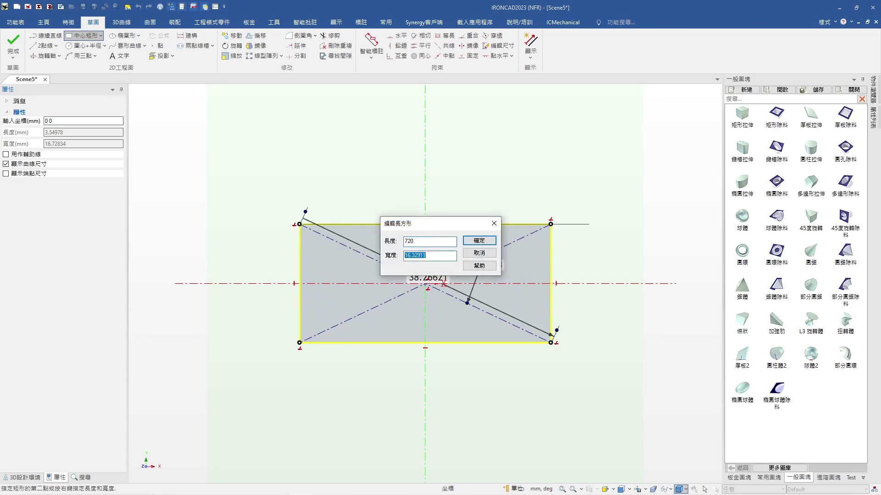
- Size the origin-centred rectangle to 720 mm long by 440 mm wide and finish drawing it
{"action": "key", "text": "Return"}
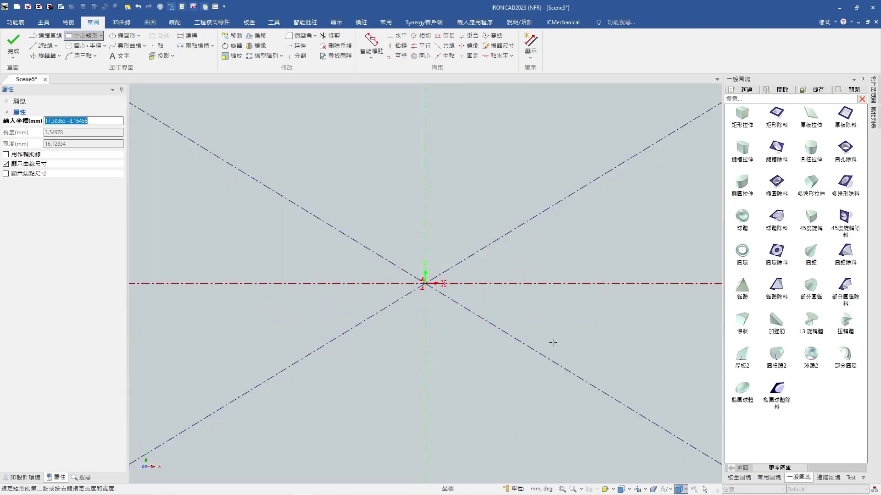
{"action": "key", "text": "F8"}
{"action": "key", "text": "Escape"}
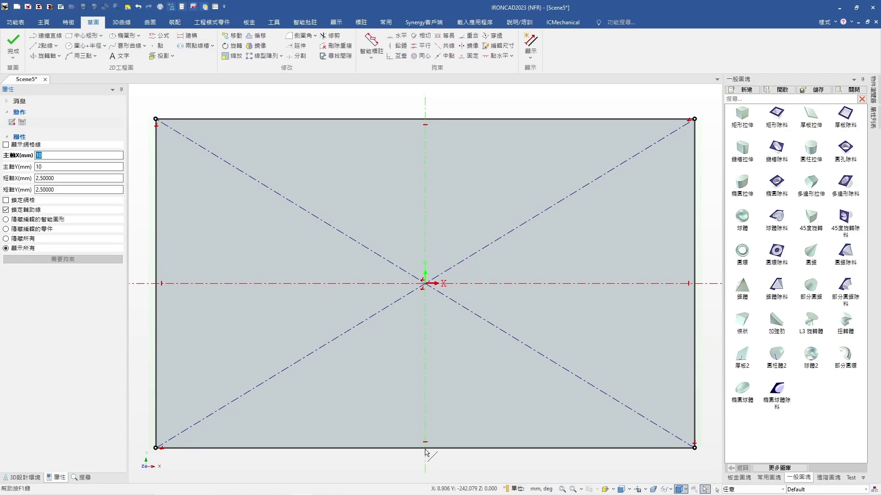
- Draw a 2 by 10 mm construction centre rectangle on the midpoint of the large rectangle's lower edge
{"action": "scroll", "coordinate": [424, 449], "scroll_direction": "up", "scroll_amount": 8}
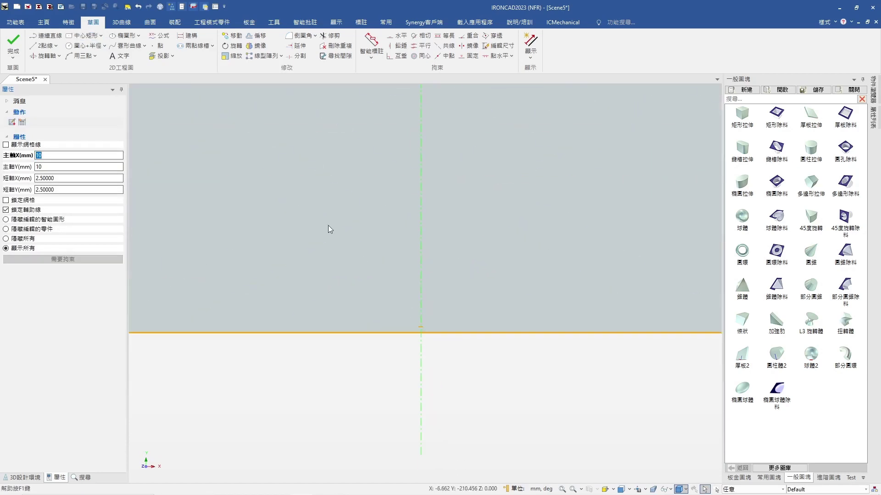
{"action": "left_click", "coordinate": [83, 35]}
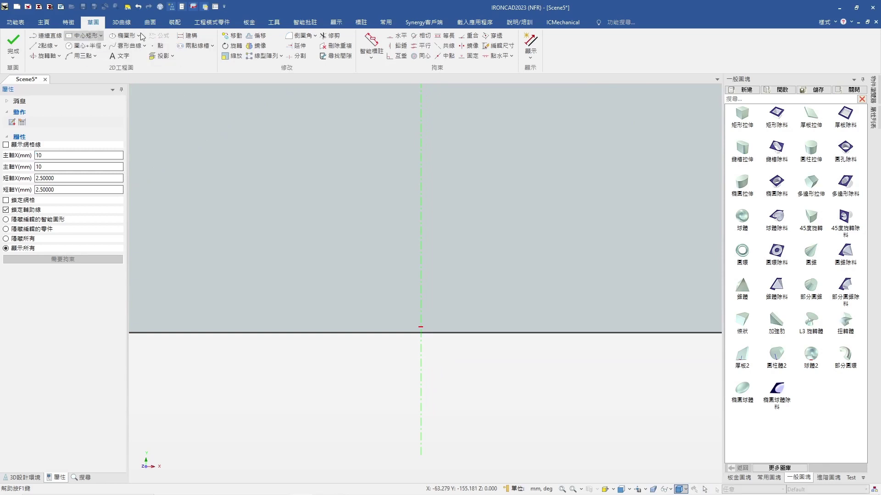
{"action": "left_click", "coordinate": [187, 37]}
{"action": "left_click", "coordinate": [420, 332]}
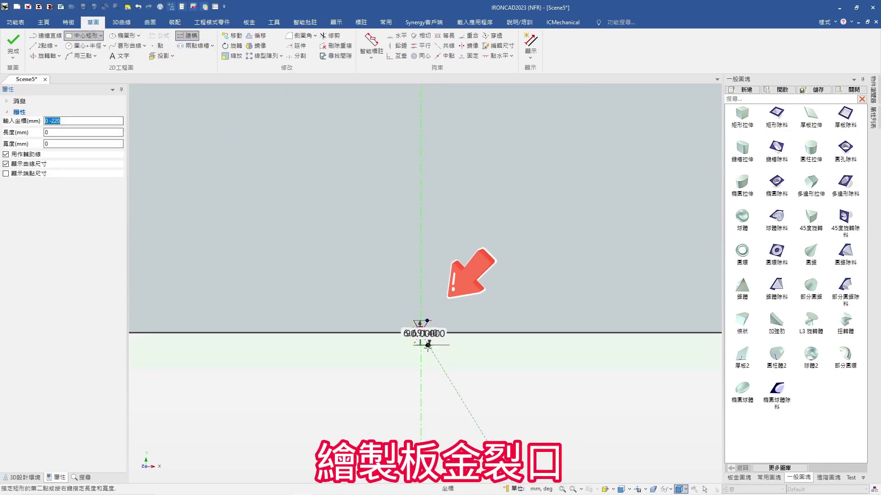
{"action": "right_click", "coordinate": [429, 368]}
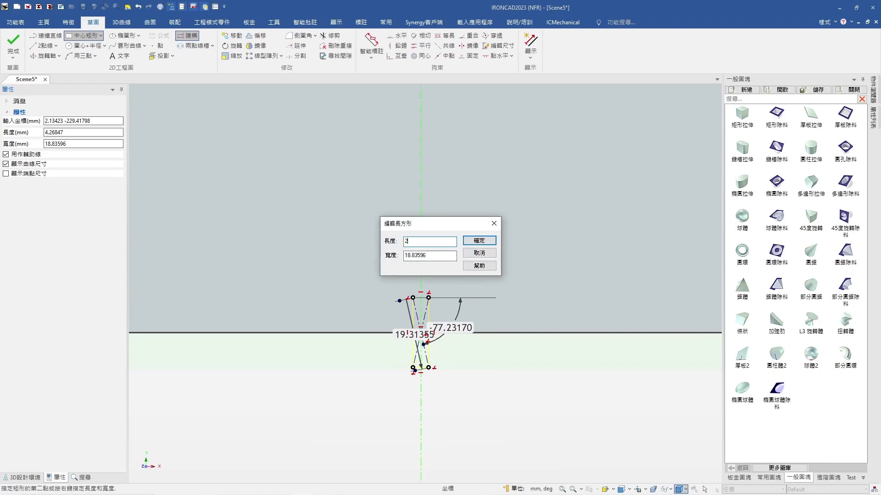
{"action": "key", "text": "Return"}
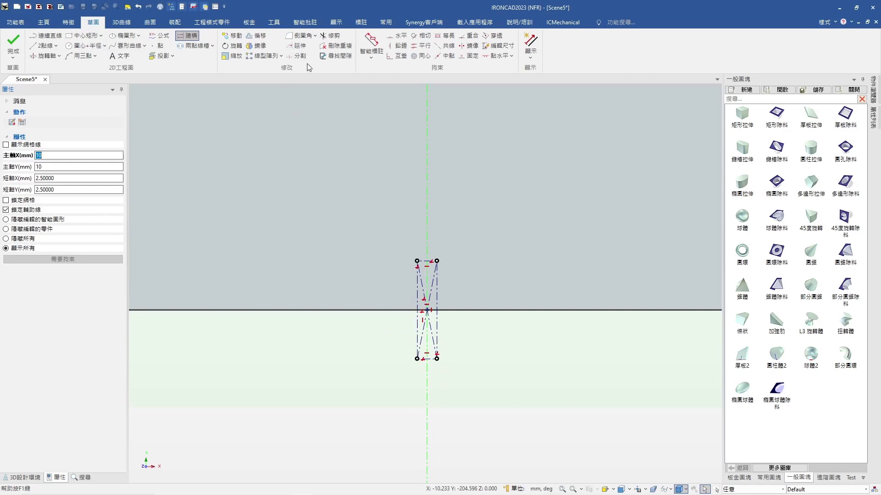
- Trim the part of the lower edge inside the small construction rectangle to open the sheet-metal rip gap
{"action": "left_click", "coordinate": [330, 35]}
{"action": "left_click", "coordinate": [423, 324]}
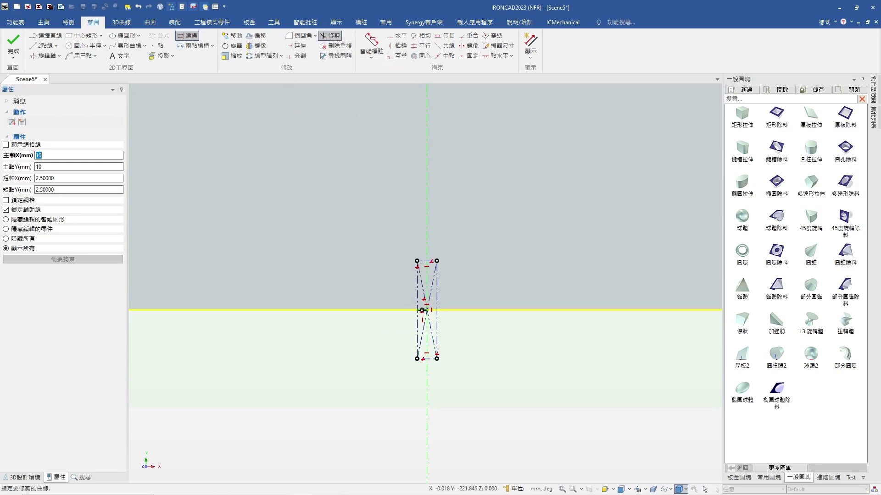
{"action": "key", "text": "Escape"}
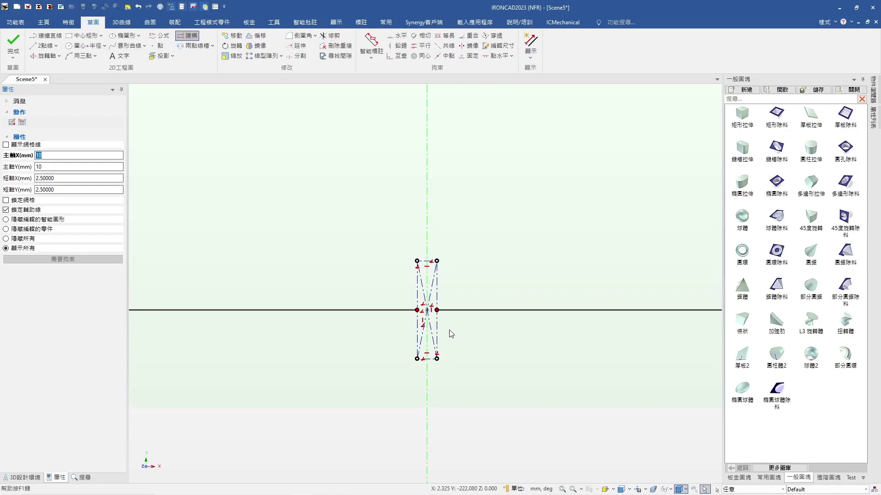
- Fillet the large rectangle's upper-left corner with a locked radius
{"action": "key", "text": "F8"}
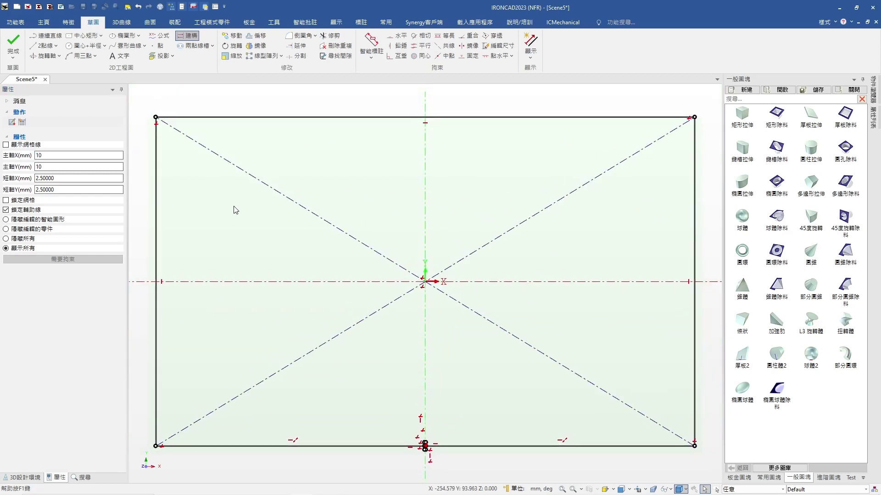
{"action": "left_click", "coordinate": [299, 37]}
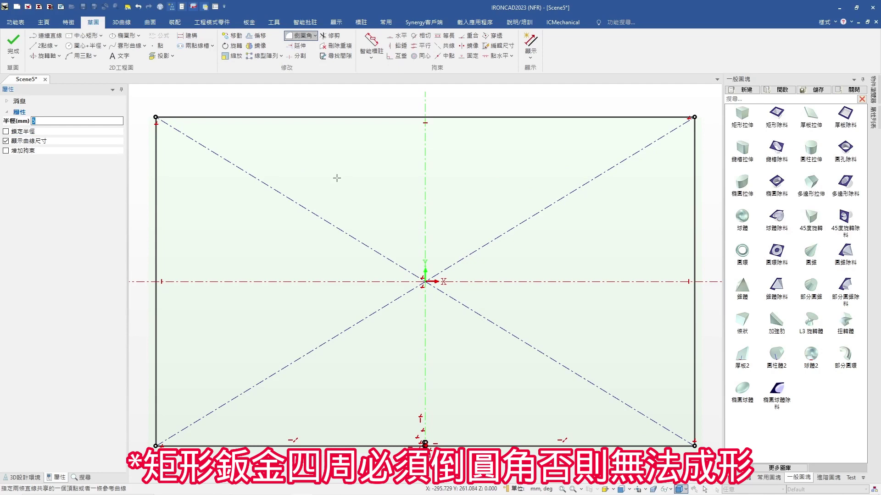
{"action": "key", "text": "Return"}
{"action": "scroll", "coordinate": [185, 137], "scroll_direction": "up", "scroll_amount": 4}
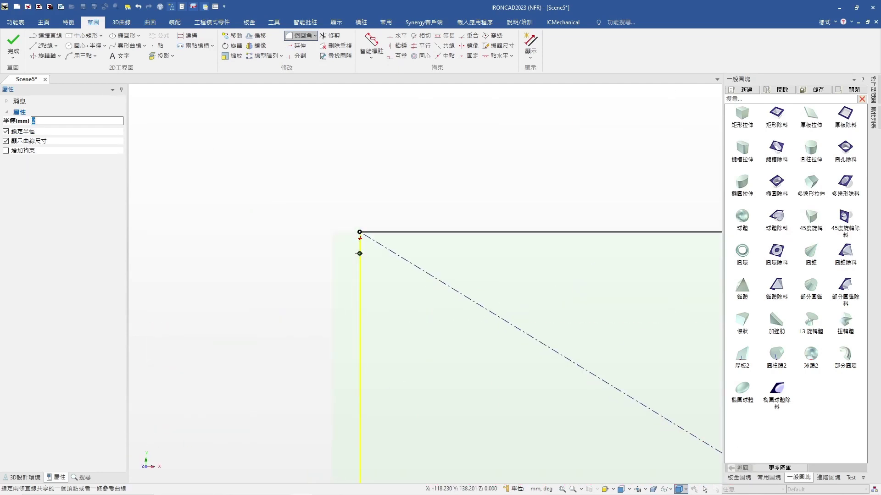
{"action": "left_click", "coordinate": [360, 252]}
{"action": "left_click", "coordinate": [372, 232]}
{"action": "scroll", "coordinate": [410, 341], "scroll_direction": "down", "scroll_amount": 4}
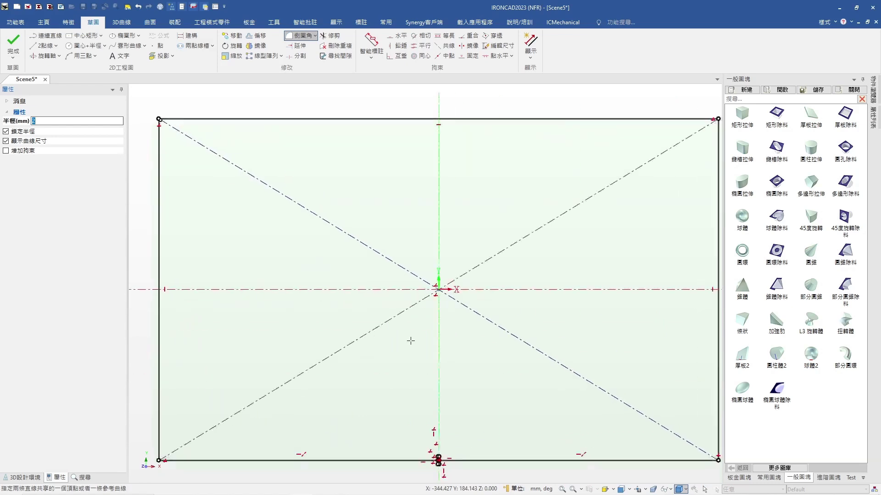
- Fillet the large rectangle's other three corners with the same radius and finish the sketch
{"action": "left_click", "coordinate": [156, 435]}
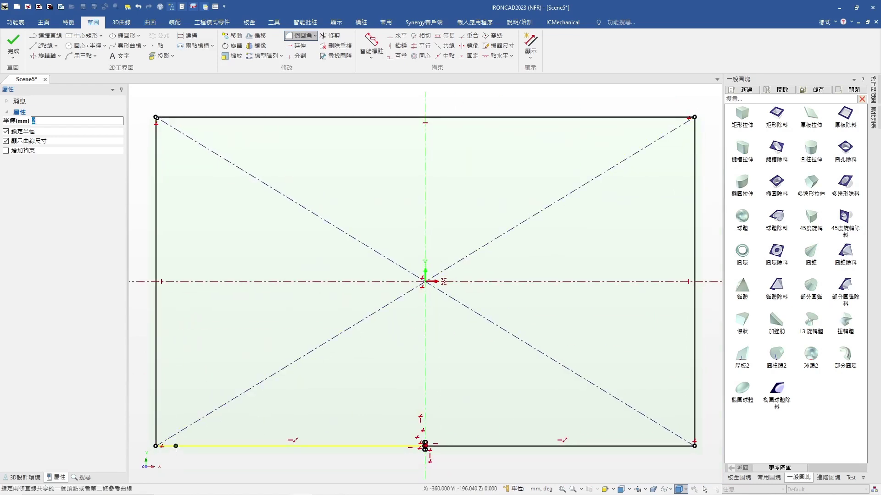
{"action": "left_click", "coordinate": [176, 445]}
{"action": "left_click", "coordinate": [655, 448]}
{"action": "left_click", "coordinate": [693, 419]}
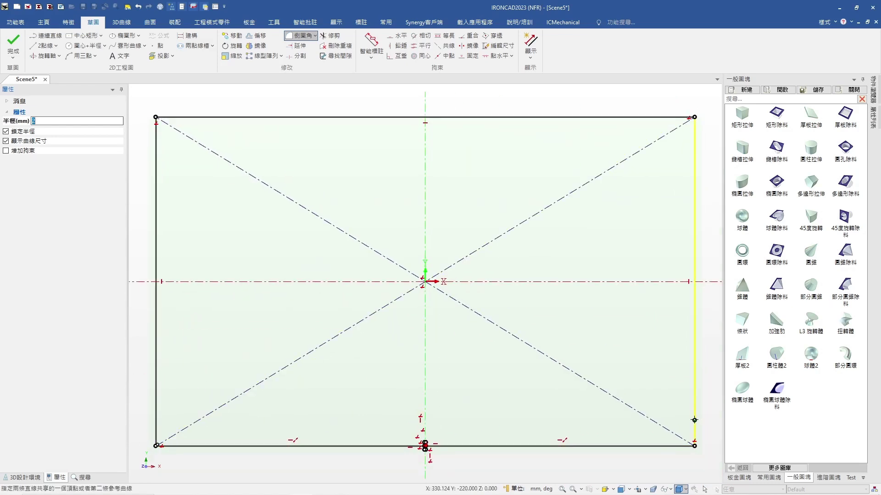
{"action": "left_click", "coordinate": [668, 117]}
{"action": "left_click", "coordinate": [694, 134]}
{"action": "key", "text": "Escape"}
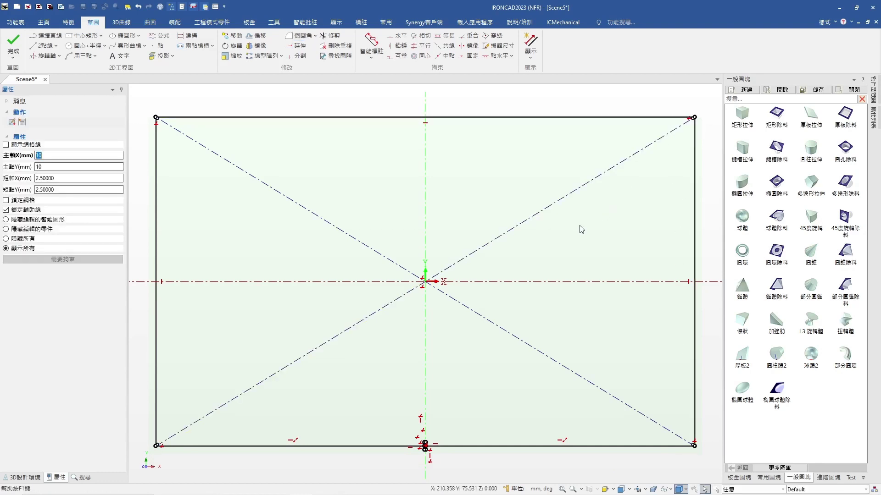
{"action": "left_click", "coordinate": [13, 45]}
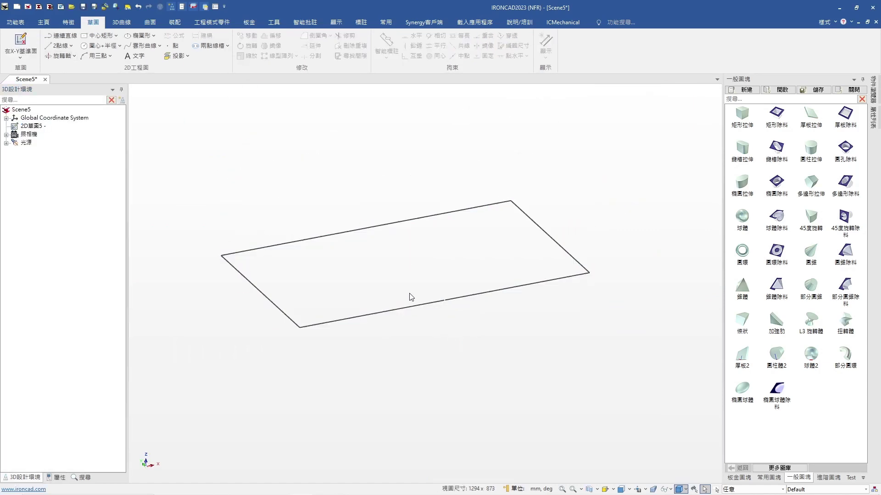
- Start a new sketch on the X-Y plane and move its plane 200 mm upward above the rectangle with the TriBall
{"action": "left_click", "coordinate": [20, 46]}
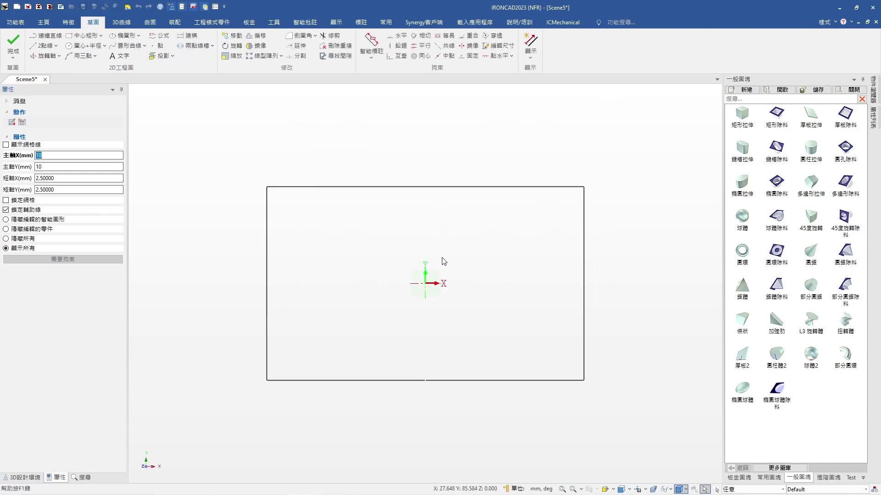
{"action": "middle_click_drag", "start_coordinate": [429, 293], "coordinate": [440, 189]}
{"action": "key", "text": "F10"}
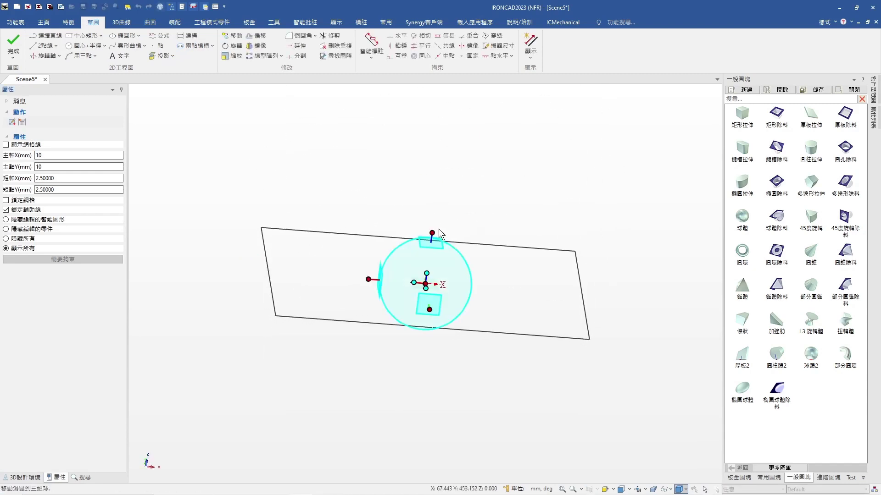
{"action": "left_click_drag", "start_coordinate": [432, 233], "coordinate": [435, 217]}
{"action": "type", "text": "200"}
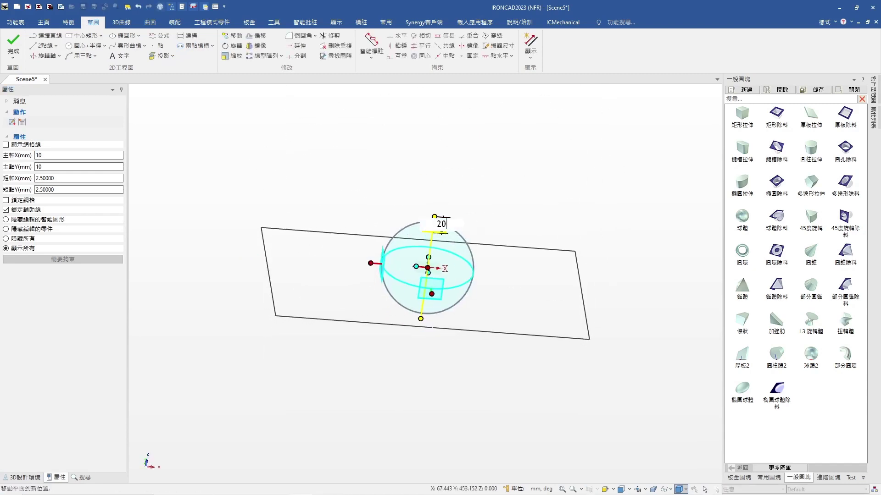
{"action": "key", "text": "Return"}
{"action": "key", "text": "F10"}
{"action": "key", "text": "F7"}
{"action": "left_click", "coordinate": [440, 211]}
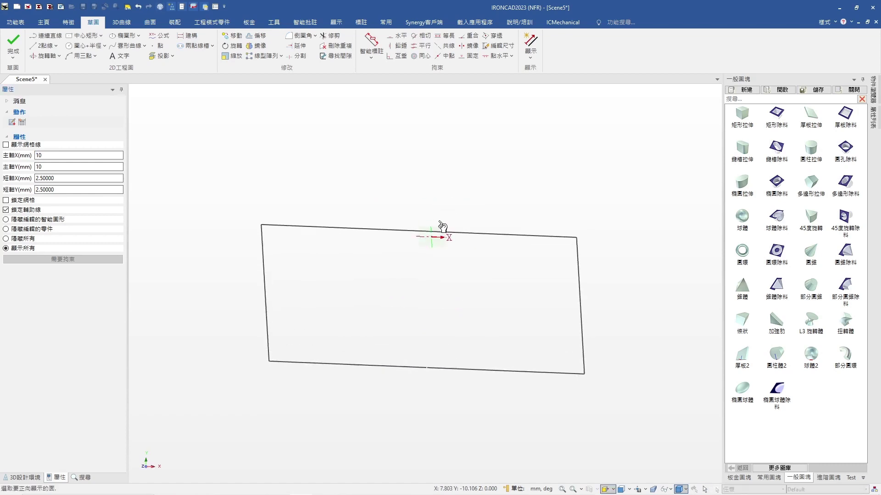
{"action": "key", "text": "F10"}
{"action": "key", "text": "F10"}
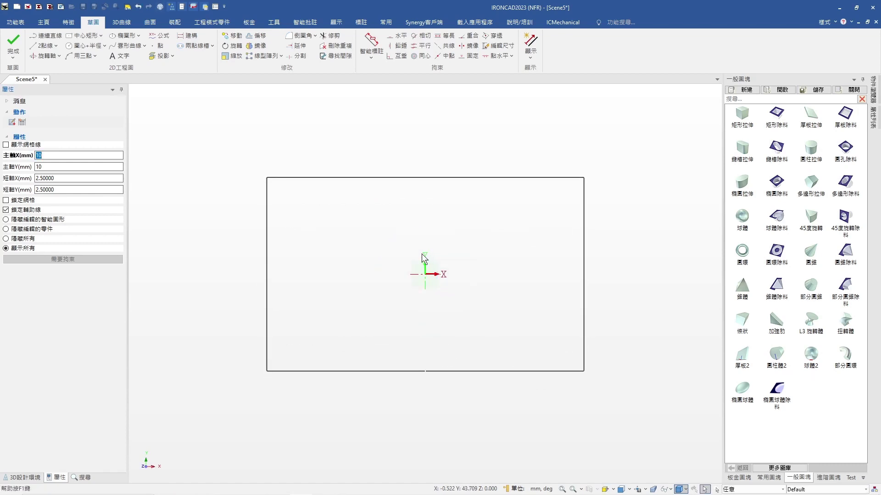
- Draw a circle centred on the sketch origin with a radius of 125/2 mm
{"action": "left_click", "coordinate": [84, 48]}
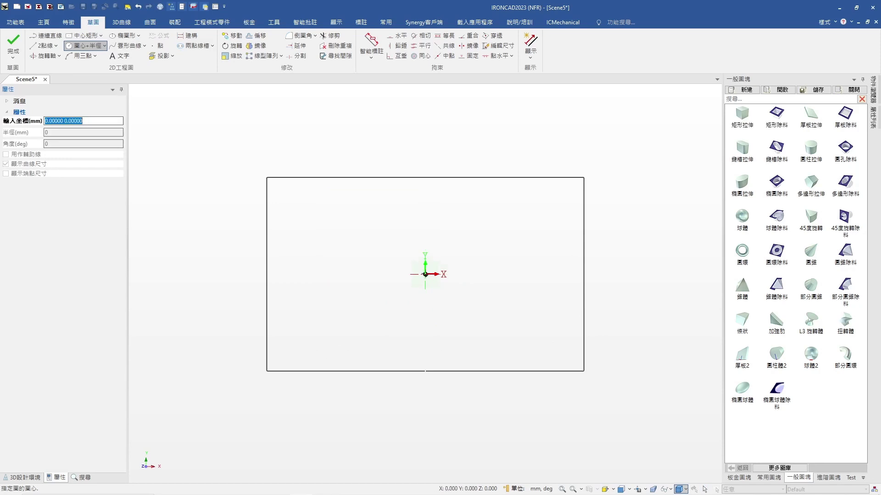
{"action": "left_click", "coordinate": [425, 274]}
{"action": "right_click", "coordinate": [440, 256]}
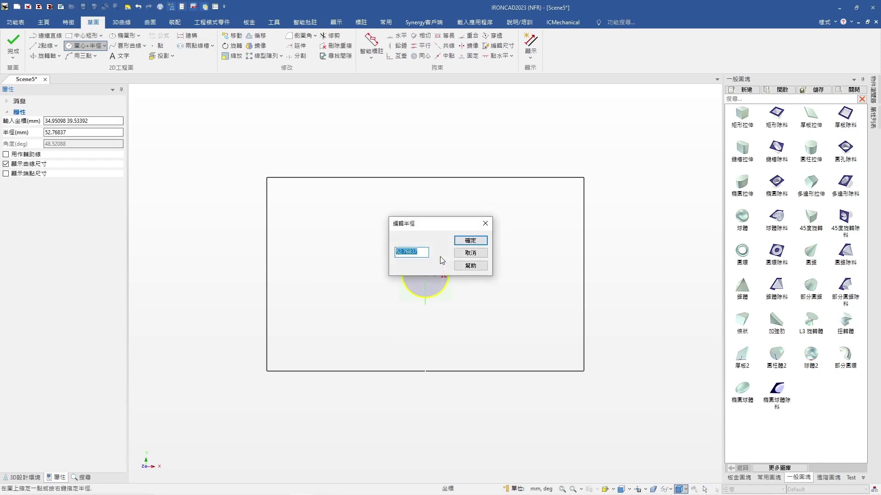
{"action": "type", "text": "125/2"}
{"action": "key", "text": "Return"}
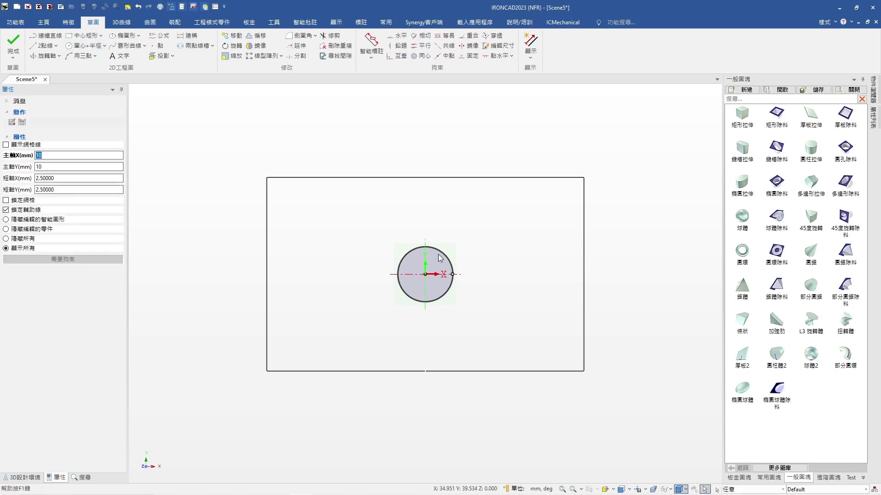
- Draw a 2 by 10 mm construction centre rectangle on the circle's lowest point
{"action": "scroll", "coordinate": [425, 299], "scroll_direction": "up", "scroll_amount": 5}
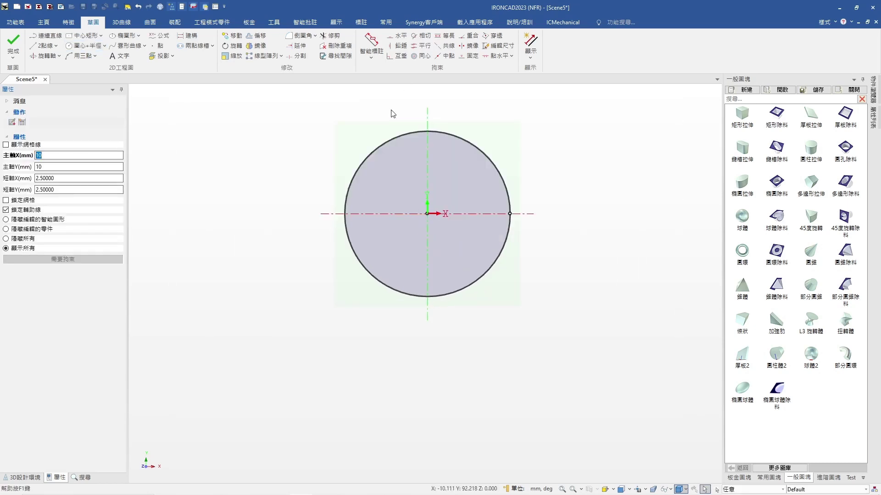
{"action": "left_click", "coordinate": [84, 35]}
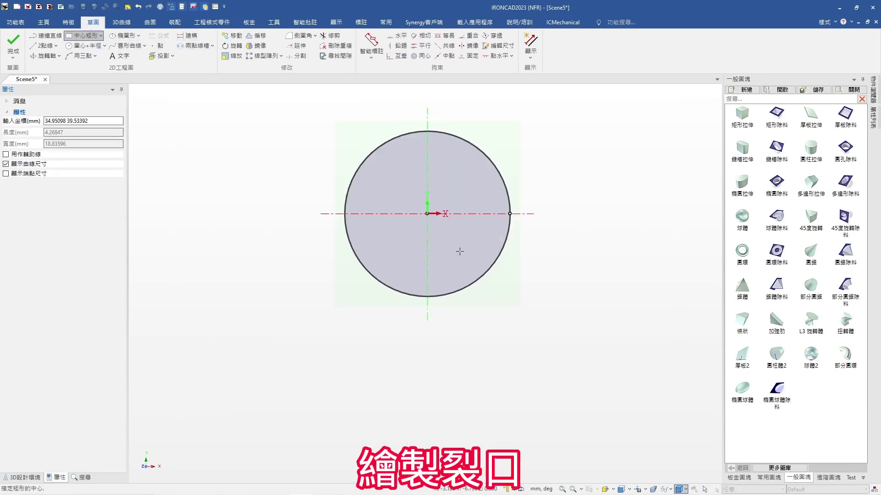
{"action": "scroll", "coordinate": [444, 289], "scroll_direction": "up", "scroll_amount": 4}
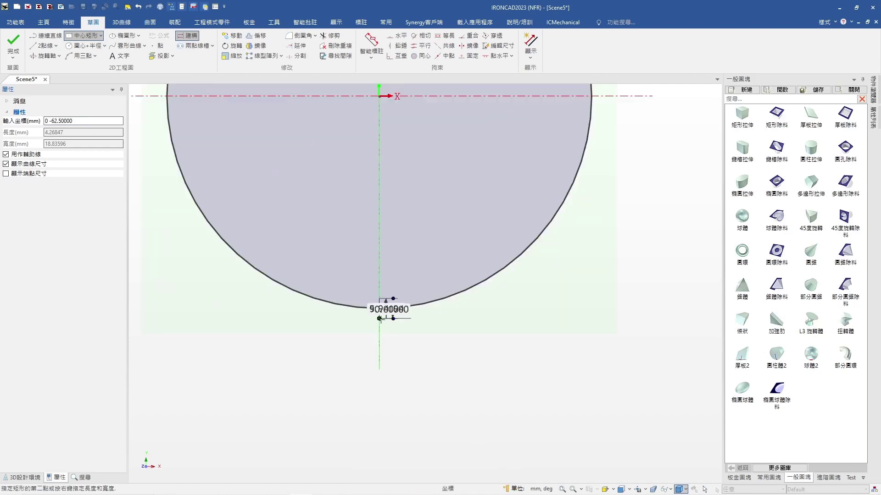
{"action": "right_click", "coordinate": [385, 337]}
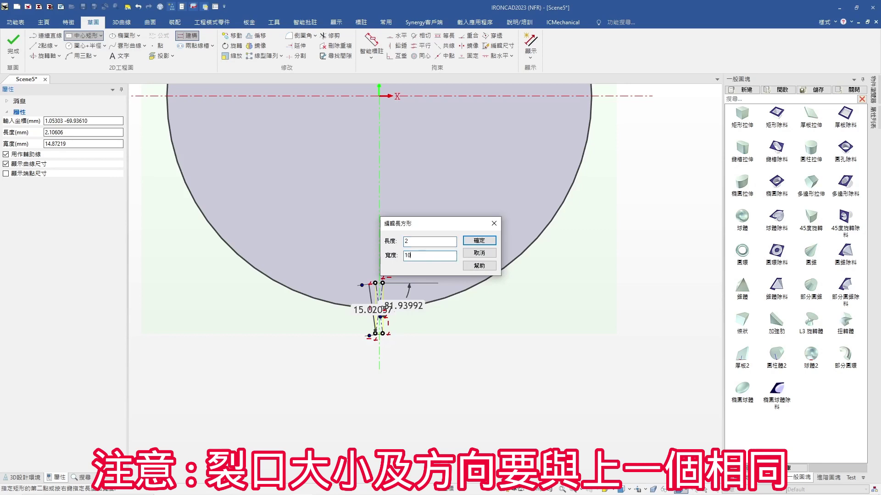
{"action": "key", "text": "Return"}
{"action": "key", "text": "Escape"}
- Trim the arc inside the construction rectangle to open the circle's rip gap and finish the sketch
{"action": "scroll", "coordinate": [355, 314], "scroll_direction": "up", "scroll_amount": 3}
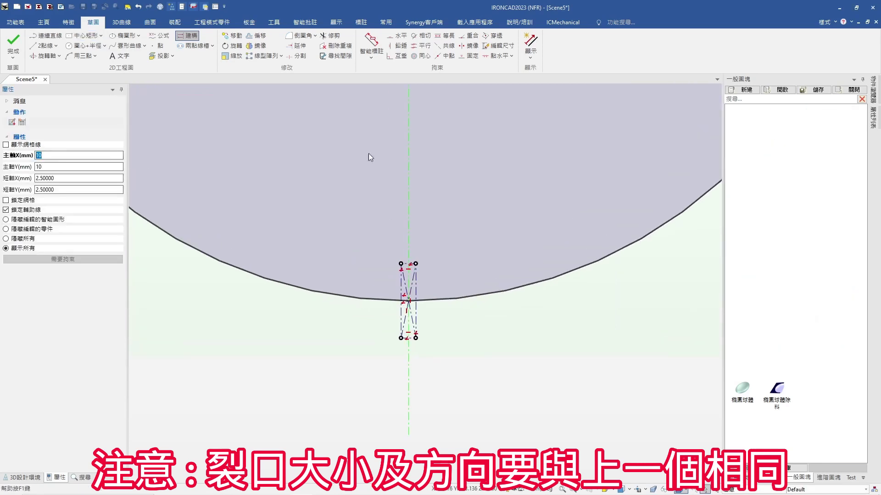
{"action": "left_click", "coordinate": [330, 35]}
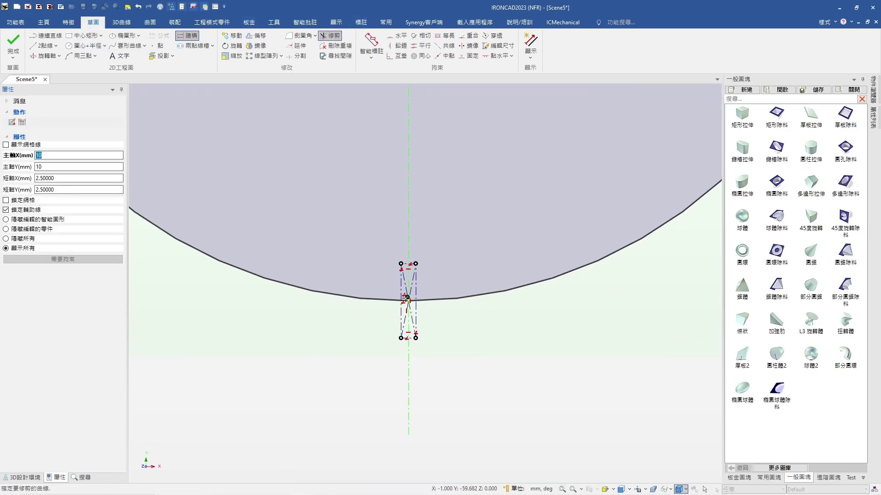
{"action": "left_click", "coordinate": [407, 301]}
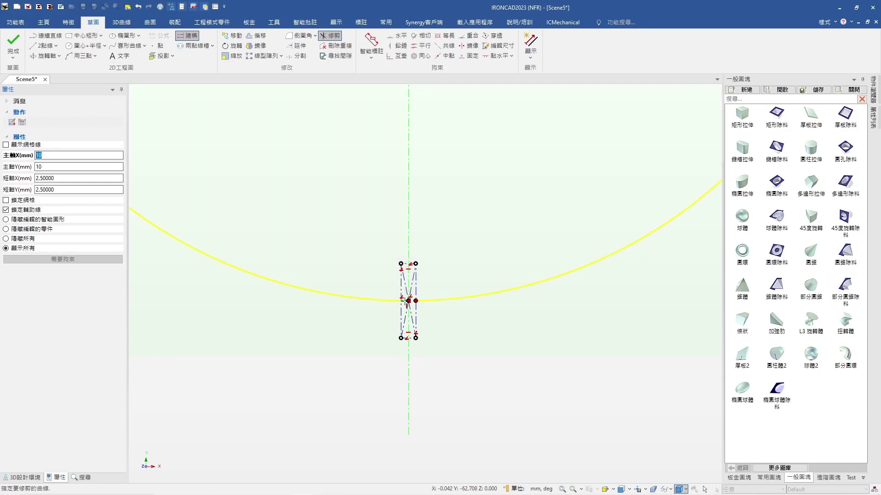
{"action": "key", "text": "Escape"}
{"action": "key", "text": "F8"}
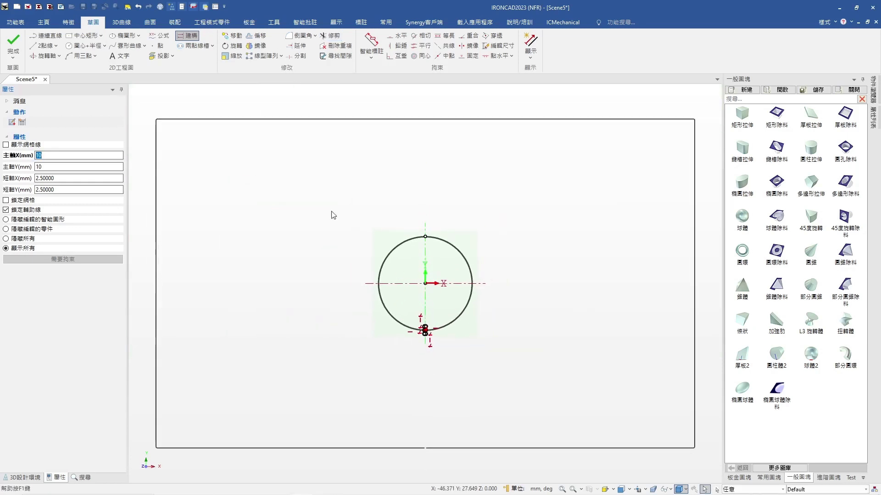
{"action": "left_click", "coordinate": [14, 54]}
{"action": "left_click", "coordinate": [28, 38]}
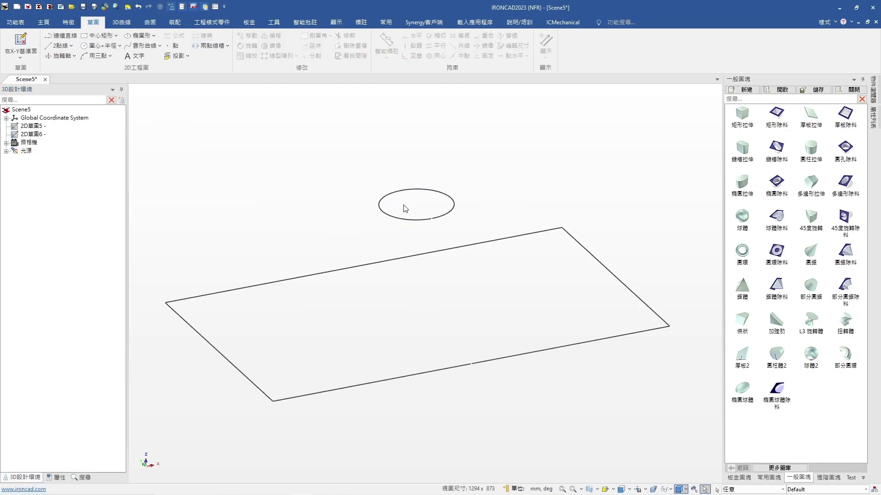
- Start a lofted sheet metal feature and select the rectangle sketch and the circle sketch as its profiles
{"action": "left_click", "coordinate": [254, 26]}
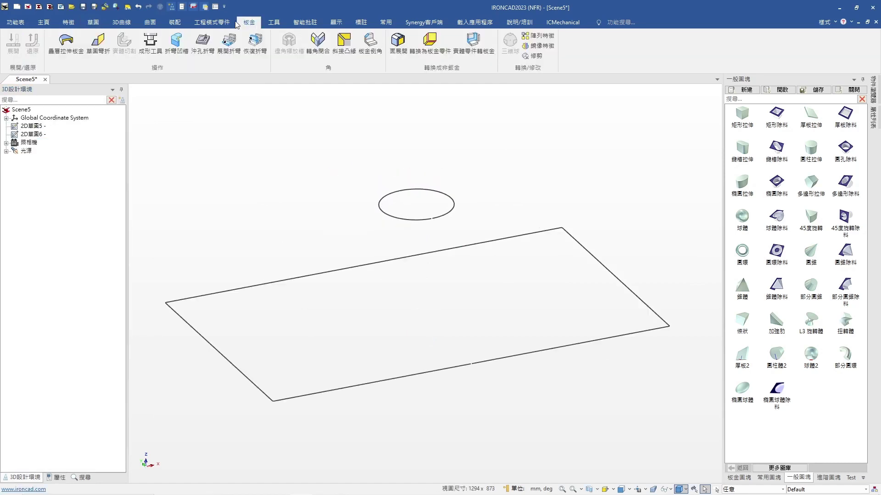
{"action": "left_click", "coordinate": [66, 44]}
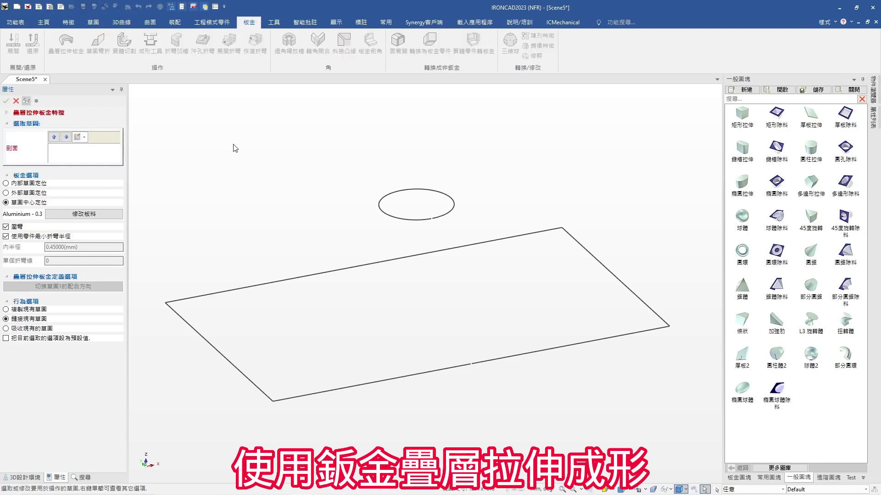
{"action": "left_click", "coordinate": [328, 272]}
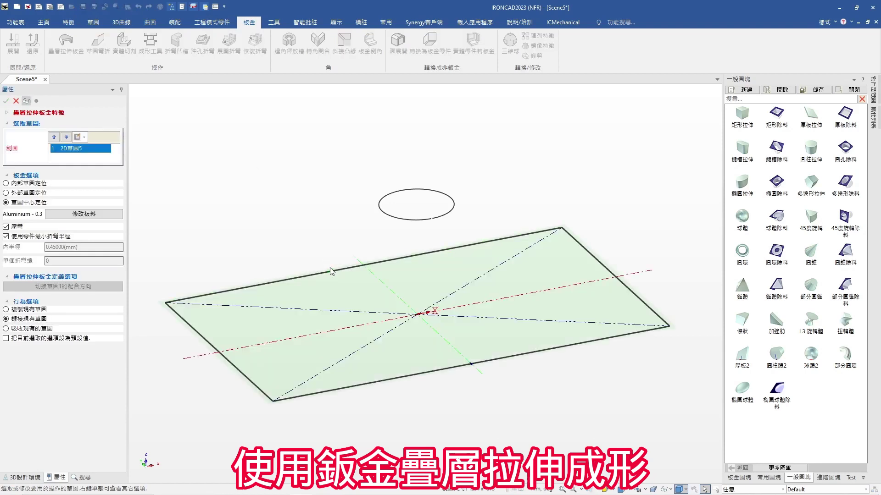
{"action": "left_click", "coordinate": [384, 215]}
{"action": "left_click", "coordinate": [384, 216]}
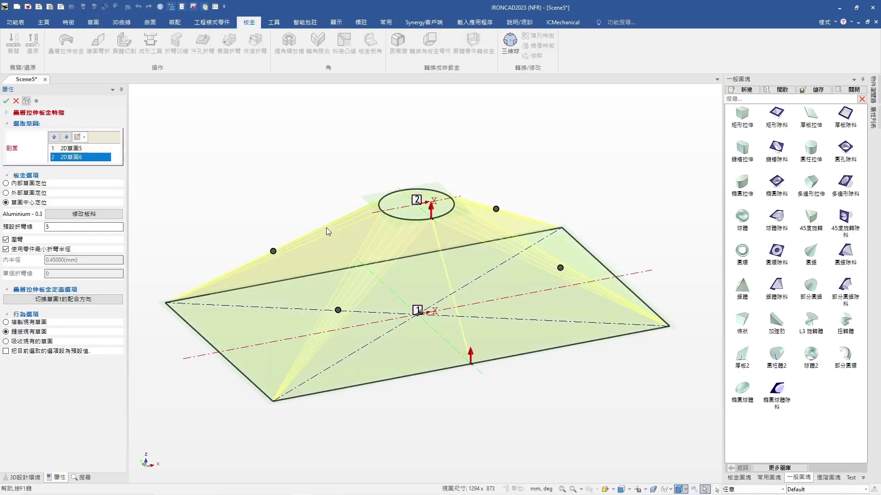
- Keep bending enabled for the sheet metal loft, set it to copy the existing sketches, and create the part
{"action": "left_click", "coordinate": [7, 239]}
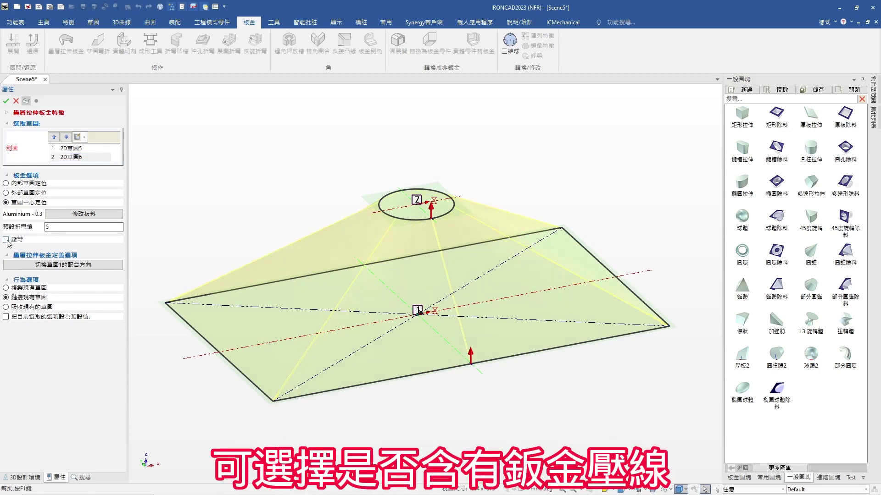
{"action": "left_click", "coordinate": [7, 239]}
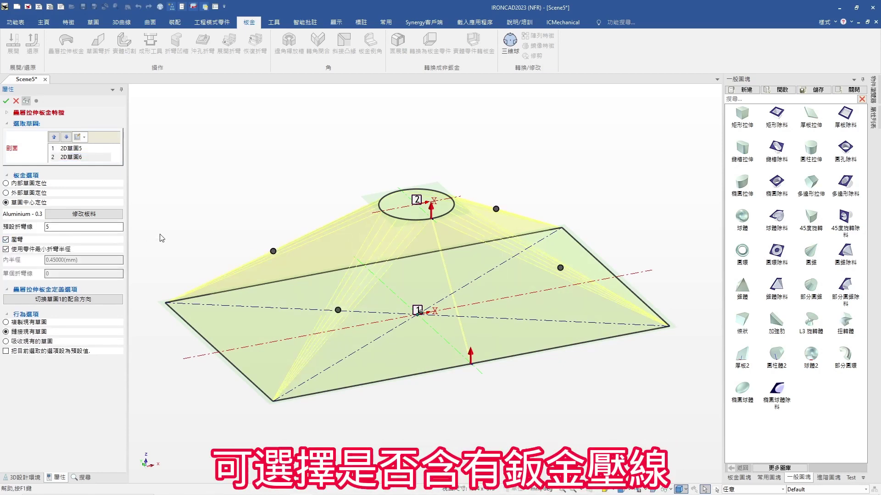
{"action": "left_click", "coordinate": [24, 324]}
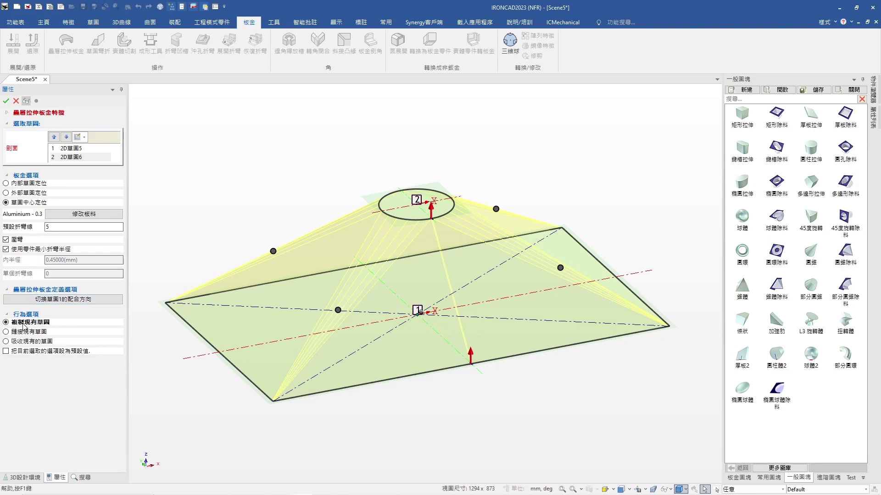
{"action": "left_click", "coordinate": [6, 101]}
- Unfold the lofted sheet metal transition to check its flat pattern and fold it back again
{"action": "middle_click_drag", "start_coordinate": [387, 221], "coordinate": [454, 290]}
{"action": "left_click", "coordinate": [460, 288]}
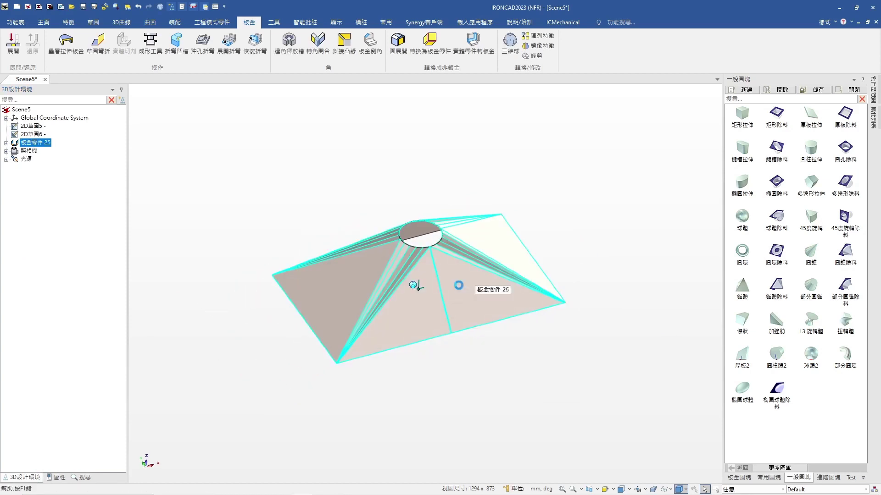
{"action": "right_click", "coordinate": [458, 285]}
{"action": "left_click", "coordinate": [515, 28]}
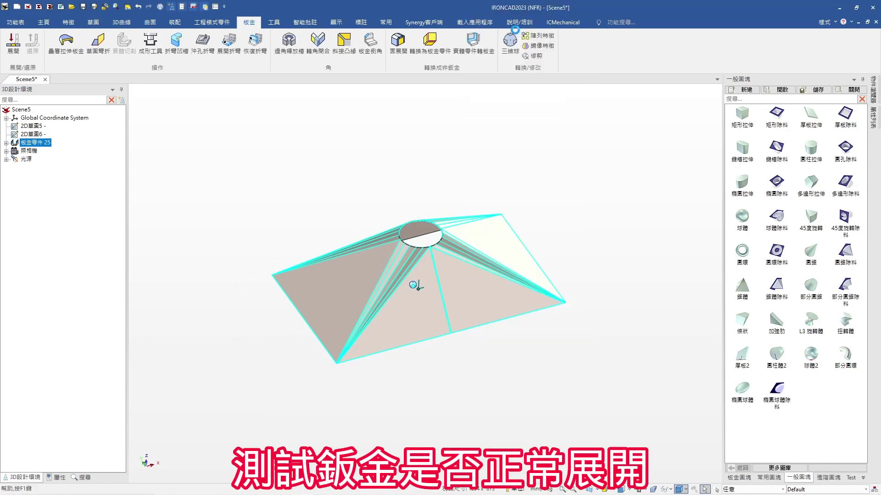
{"action": "middle_click_drag", "start_coordinate": [372, 196], "coordinate": [372, 241]}
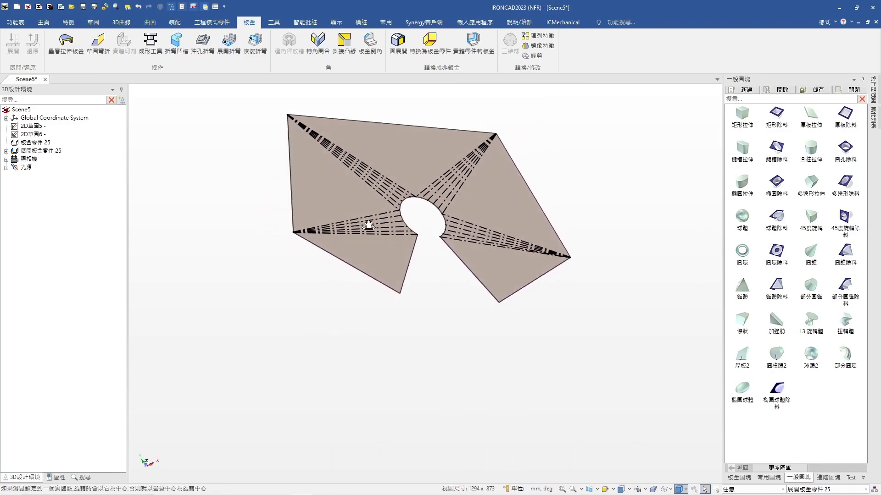
{"action": "left_click", "coordinate": [352, 190]}
{"action": "right_click", "coordinate": [351, 191]}
{"action": "left_click", "coordinate": [405, 27]}
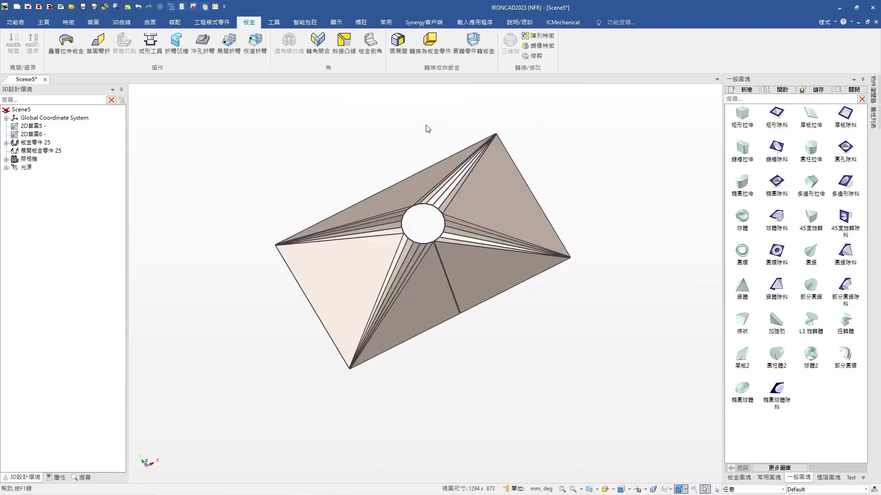
- Change the solid colour of the folded sheet metal transition to blue
{"action": "middle_click_drag", "start_coordinate": [381, 251], "coordinate": [375, 208]}
{"action": "left_click", "coordinate": [415, 296]}
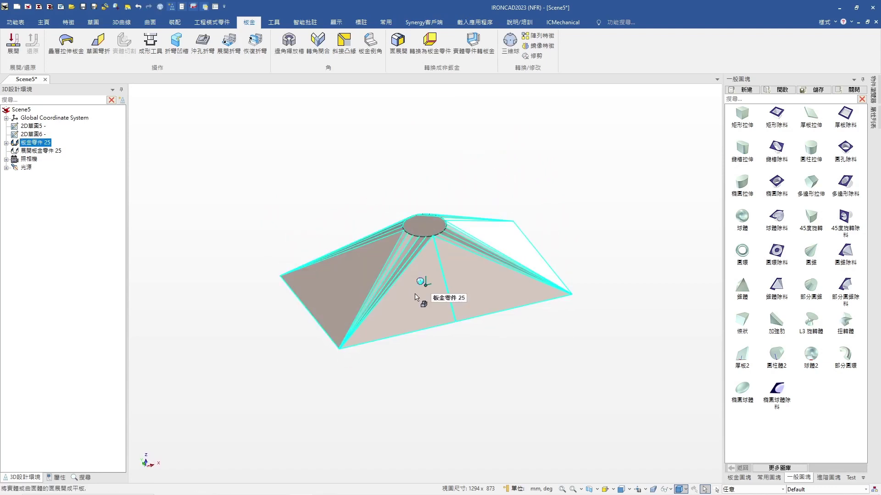
{"action": "right_click", "coordinate": [415, 297]}
{"action": "left_click", "coordinate": [441, 302]}
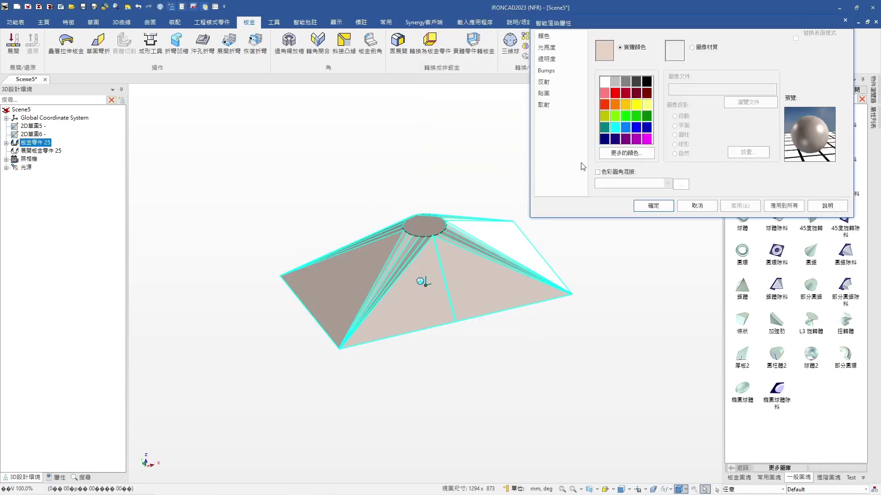
{"action": "left_click", "coordinate": [624, 127]}
{"action": "left_click", "coordinate": [739, 206]}
{"action": "left_click", "coordinate": [653, 205]}
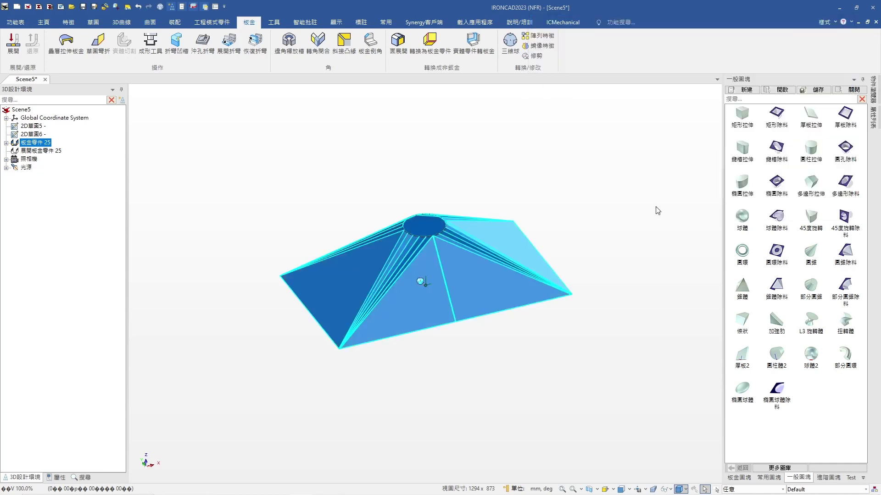
{"action": "key", "text": "Escape"}
- Hide the blue sheet metal transition, leaving the rectangle and circle sketches on display
{"action": "scroll", "coordinate": [423, 275], "scroll_direction": "up", "scroll_amount": 3}
{"action": "left_click", "coordinate": [423, 275]}
{"action": "key", "text": "h"}
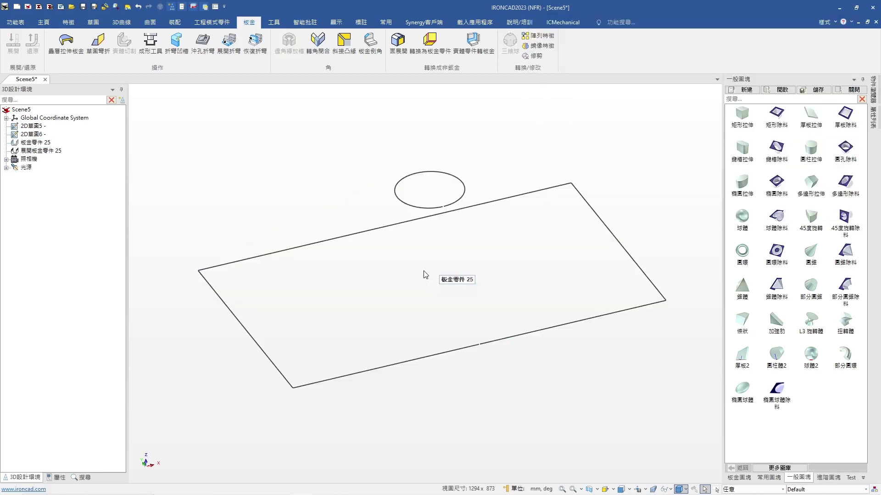
- Extrude the circle sketch 50 mm upward as a new independent part with a one-way thickening of 2 mm
{"action": "scroll", "coordinate": [443, 197], "scroll_direction": "up", "scroll_amount": 1}
{"action": "mouse_move", "coordinate": [450, 190]}
{"action": "middle_mouse_down"}
{"action": "mouse_move", "coordinate": [375, 169]}
{"action": "mouse_move", "coordinate": [376, 176]}
{"action": "middle_mouse_up"}
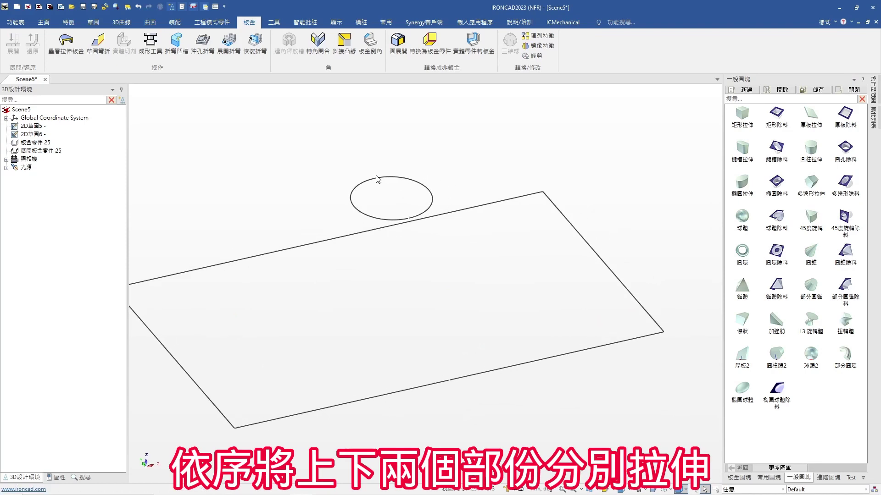
{"action": "left_click", "coordinate": [376, 179]}
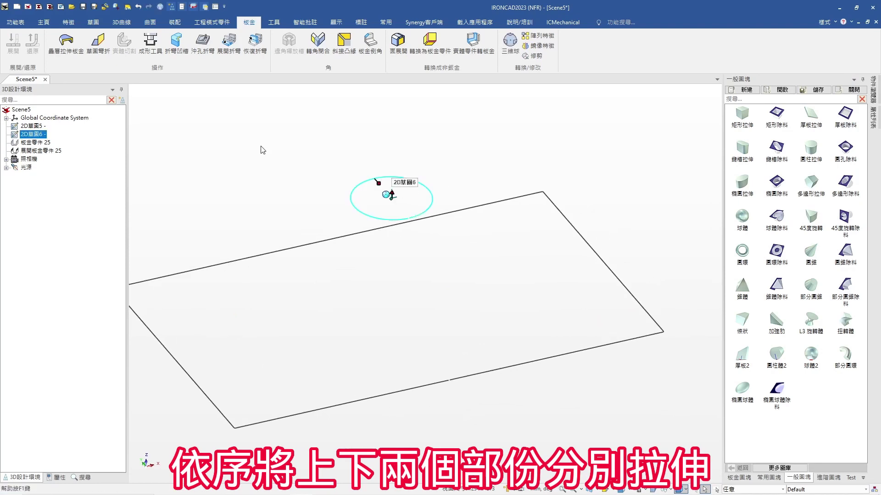
{"action": "left_click", "coordinate": [69, 22]}
{"action": "left_click", "coordinate": [13, 42]}
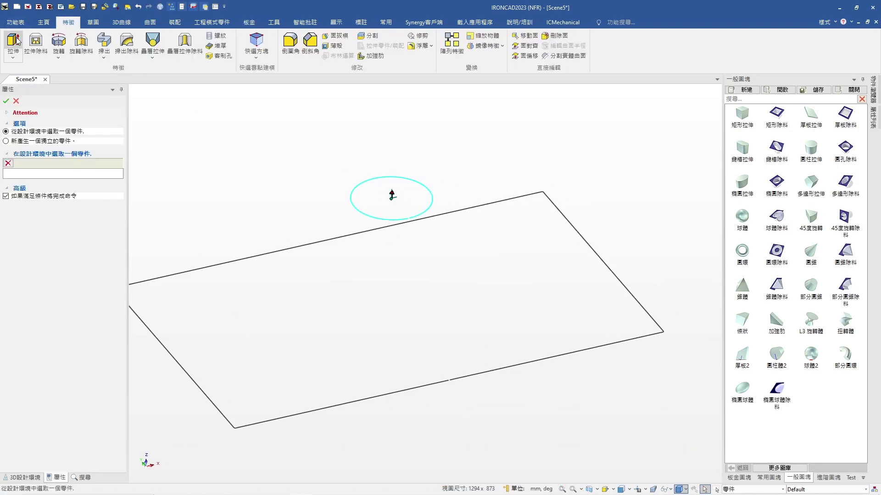
{"action": "left_click", "coordinate": [63, 141]}
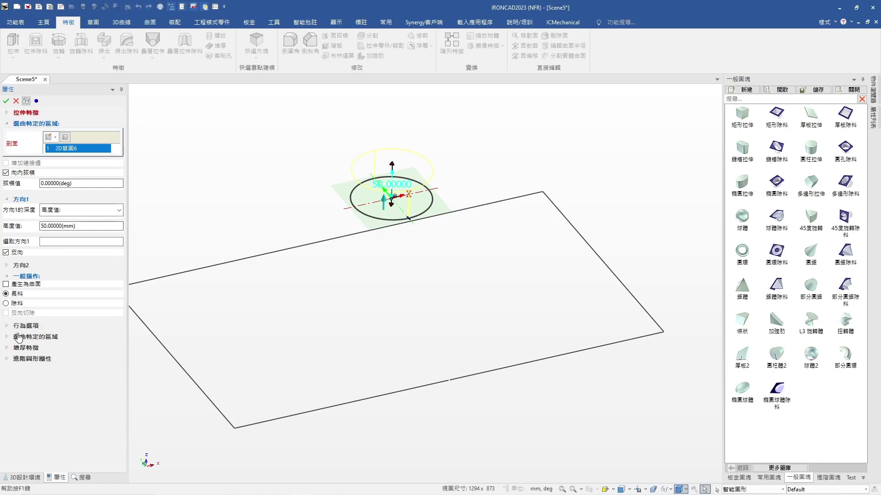
{"action": "left_click", "coordinate": [22, 349]}
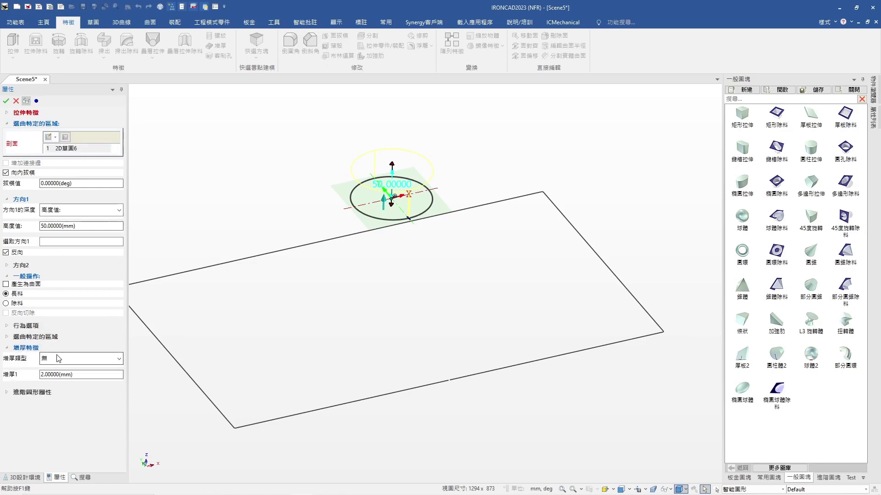
{"action": "left_click", "coordinate": [59, 358]}
{"action": "left_click", "coordinate": [64, 376]}
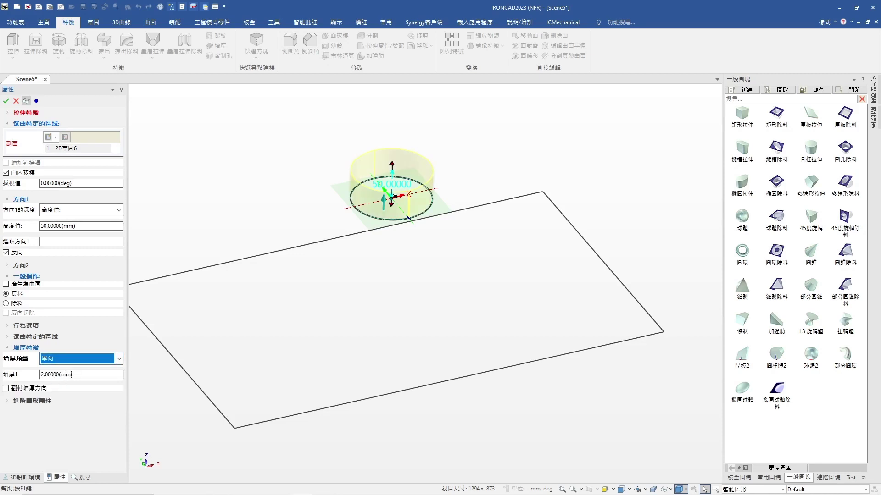
{"action": "left_click", "coordinate": [6, 101]}
- Extrude the rectangle sketch 50 mm downward as a thin wall with a one-way thickening of 2 mm
{"action": "scroll", "coordinate": [386, 207], "scroll_direction": "down", "scroll_amount": 2}
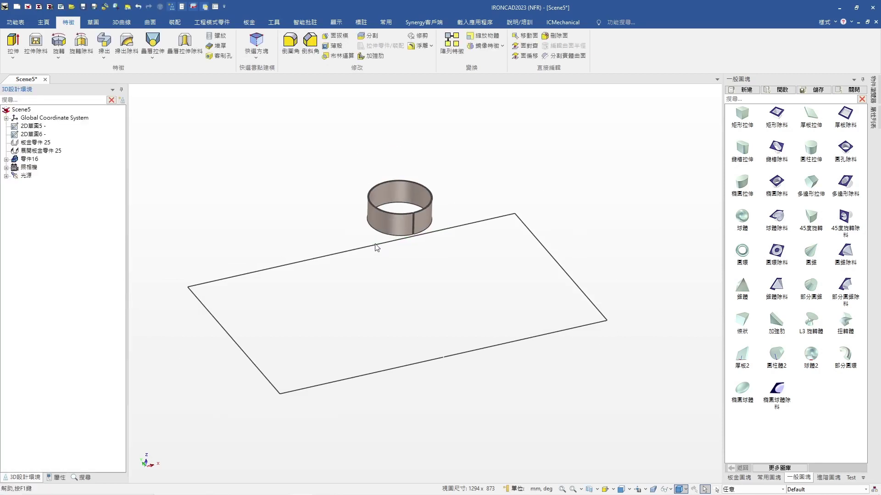
{"action": "scroll", "coordinate": [357, 342], "scroll_direction": "down", "scroll_amount": 1}
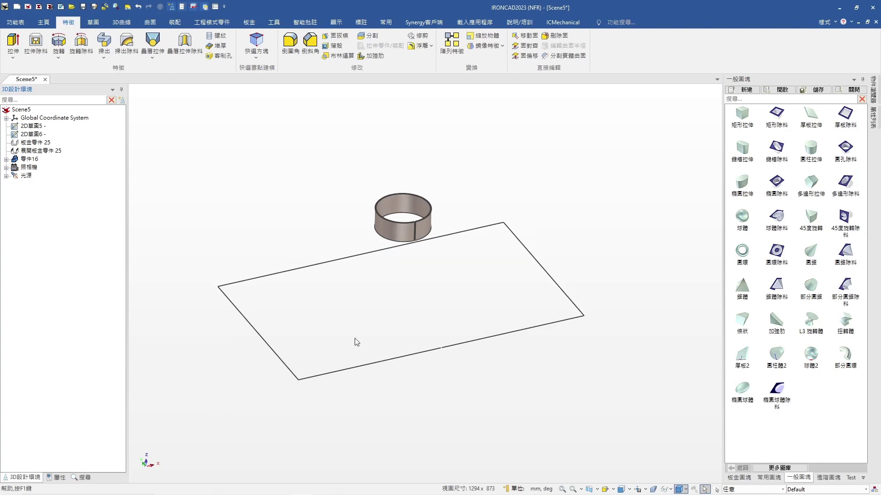
{"action": "left_click", "coordinate": [357, 370]}
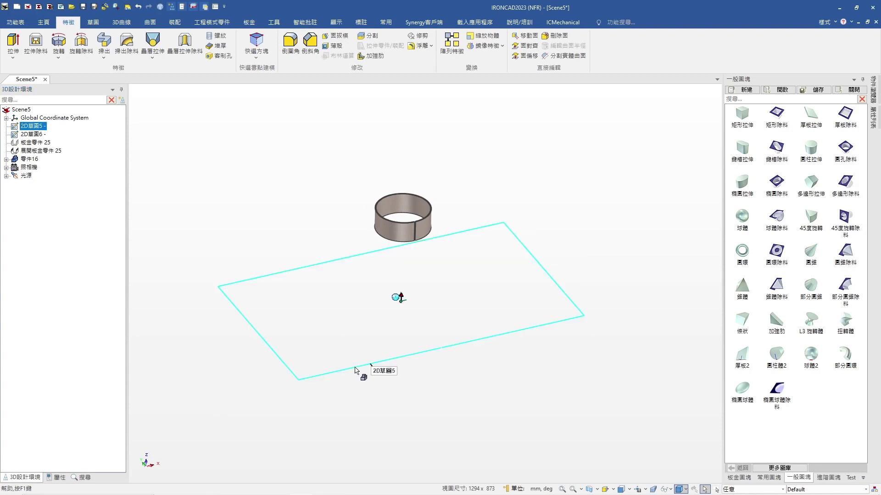
{"action": "left_click", "coordinate": [16, 46]}
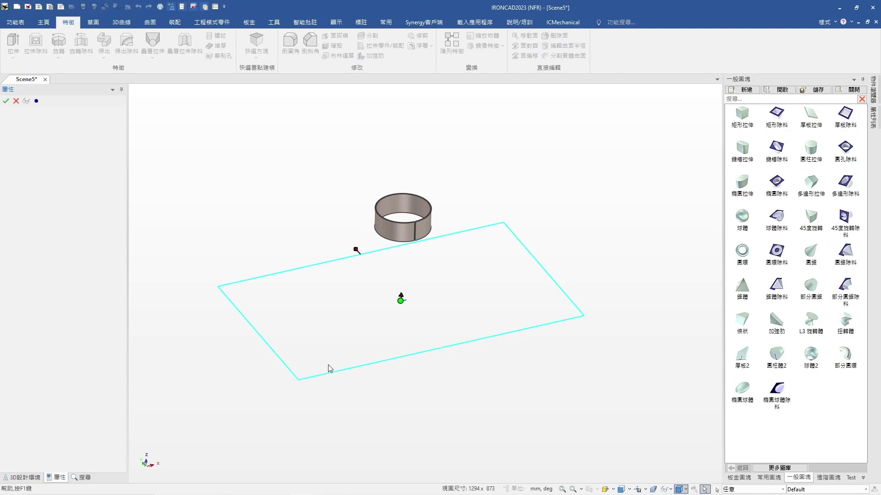
{"action": "left_click", "coordinate": [389, 360]}
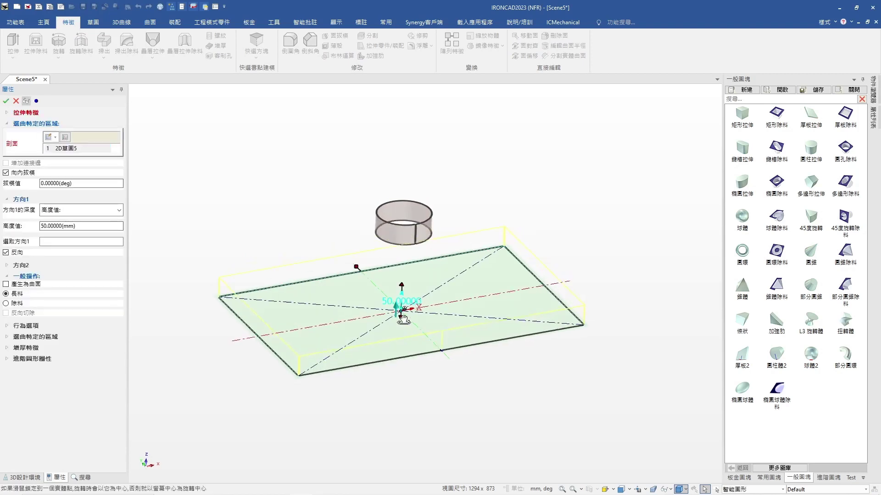
{"action": "left_click", "coordinate": [402, 318]}
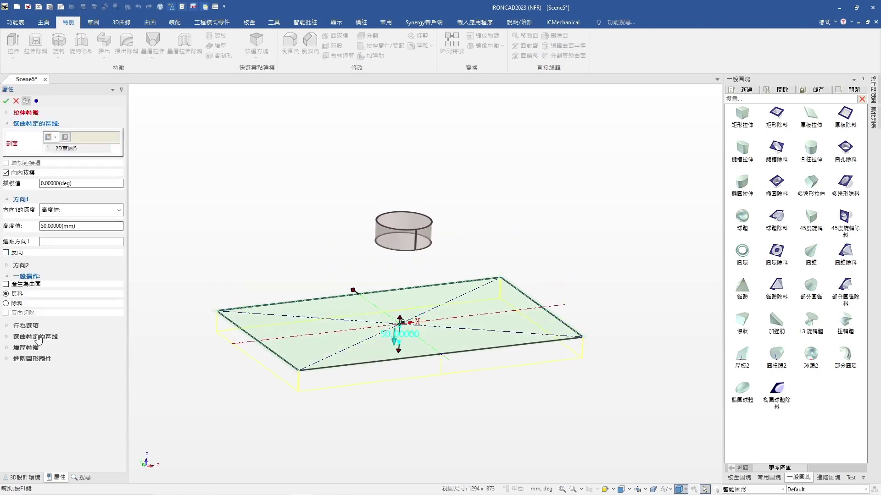
{"action": "left_click", "coordinate": [14, 348]}
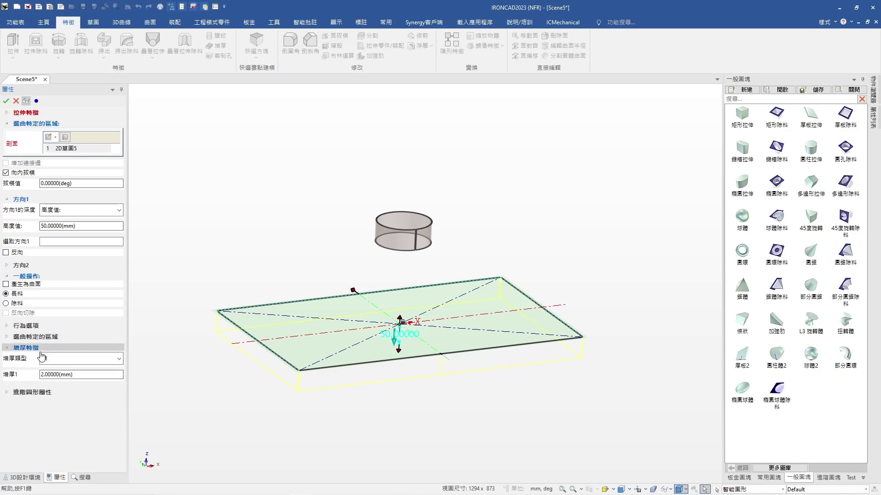
{"action": "left_click", "coordinate": [41, 356]}
{"action": "left_click", "coordinate": [55, 375]}
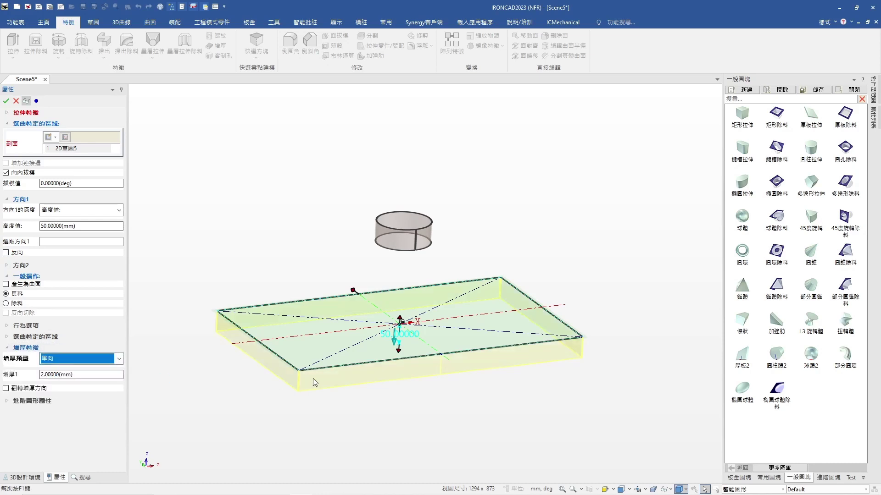
{"action": "left_click", "coordinate": [5, 101]}
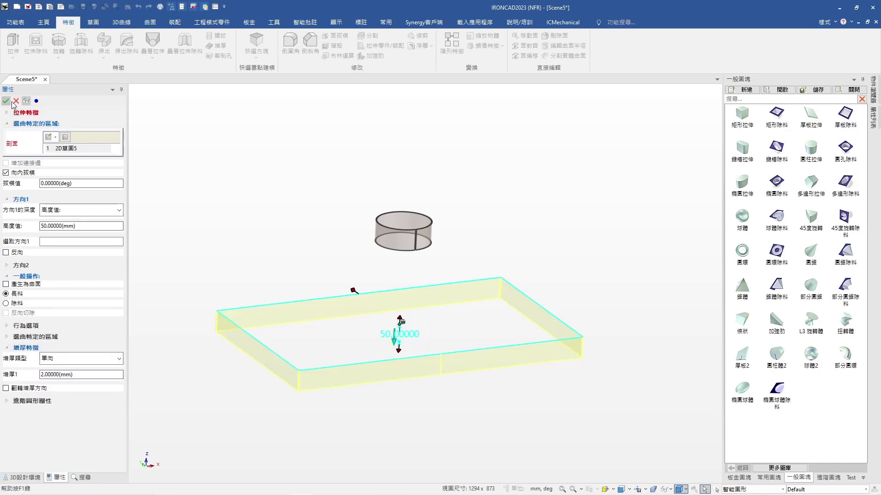
- Convert the rectangular collar to a sheet metal part using the Aluminium - 02.0 stock
{"action": "mouse_move", "coordinate": [422, 309]}
{"action": "middle_mouse_down"}
{"action": "mouse_move", "coordinate": [413, 329]}
{"action": "mouse_move", "coordinate": [424, 352]}
{"action": "middle_mouse_up"}
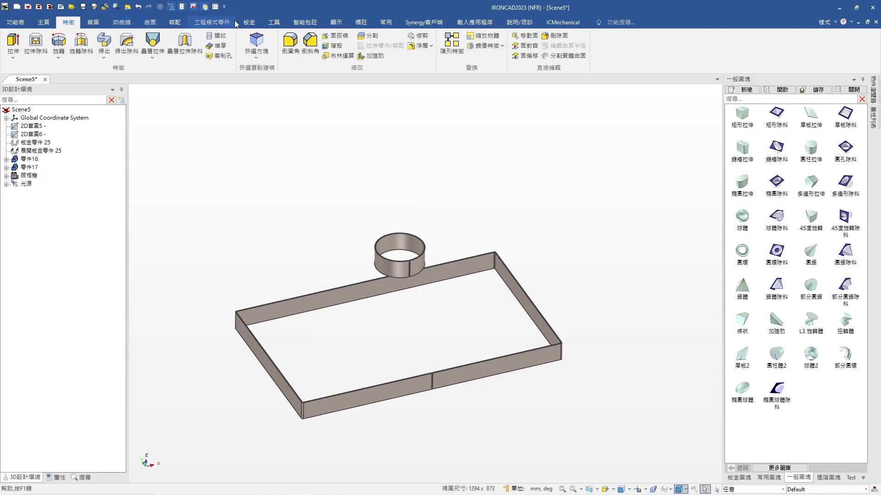
{"action": "left_click", "coordinate": [248, 22]}
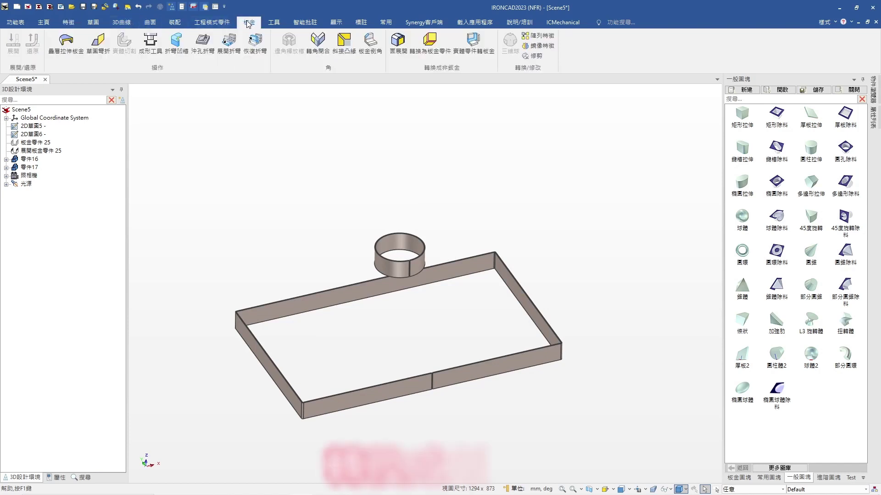
{"action": "left_click", "coordinate": [443, 56]}
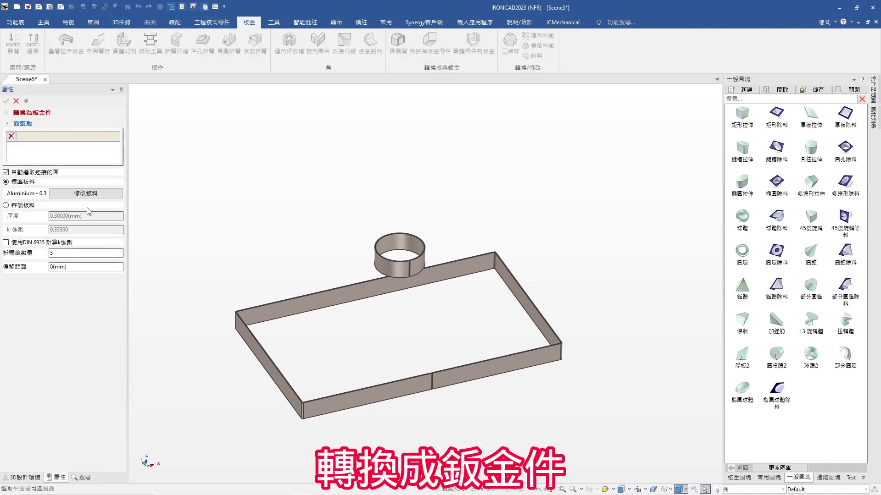
{"action": "left_click", "coordinate": [86, 193]}
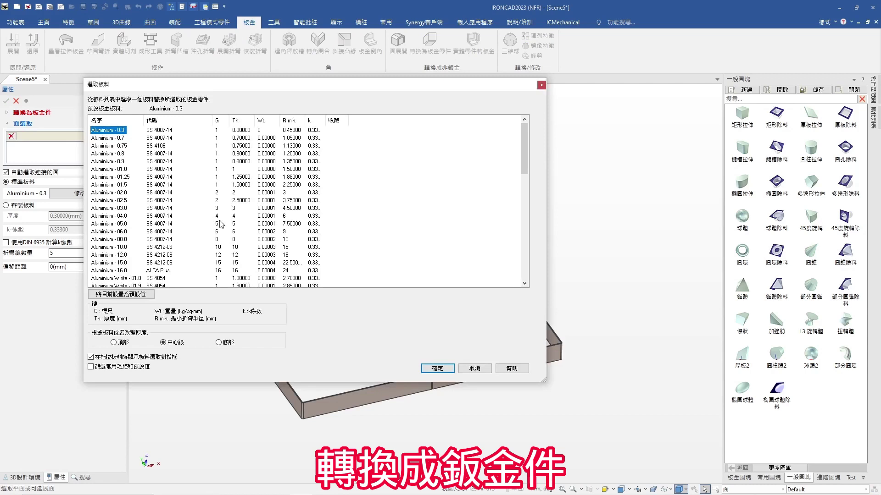
{"action": "double_click", "coordinate": [112, 192]}
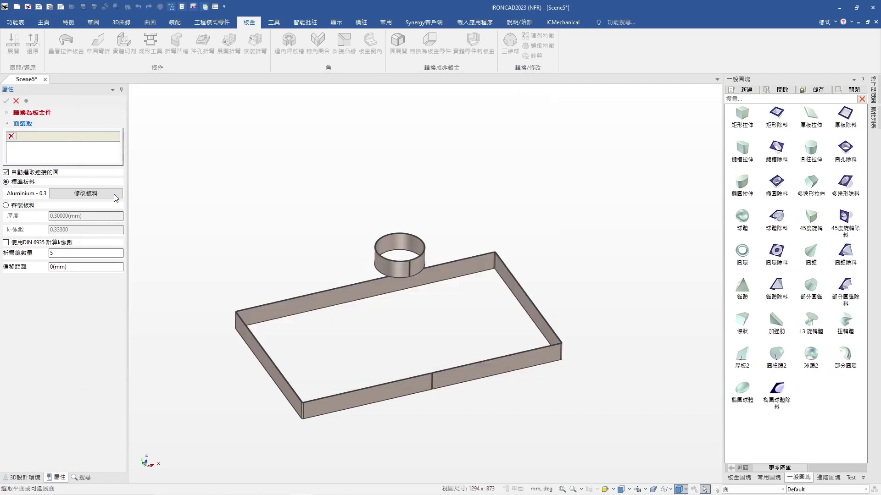
{"action": "left_click", "coordinate": [465, 379]}
{"action": "left_click", "coordinate": [6, 101]}
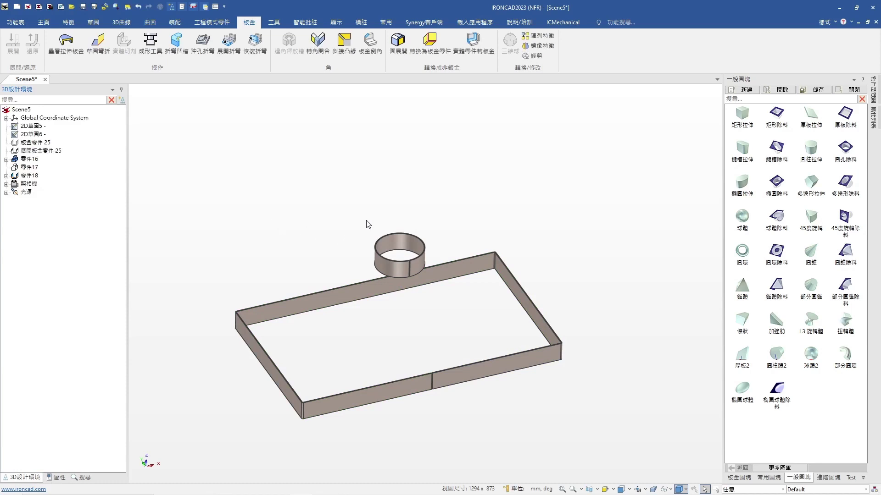
- Convert the circular collar to a sheet metal part using the Aluminium - 02.0 stock
{"action": "left_click", "coordinate": [430, 42]}
{"action": "left_click", "coordinate": [74, 196]}
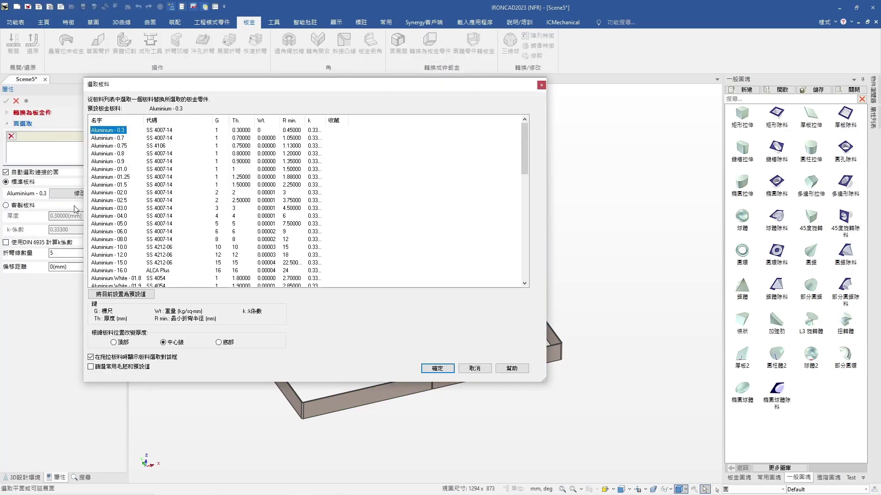
{"action": "double_click", "coordinate": [116, 193]}
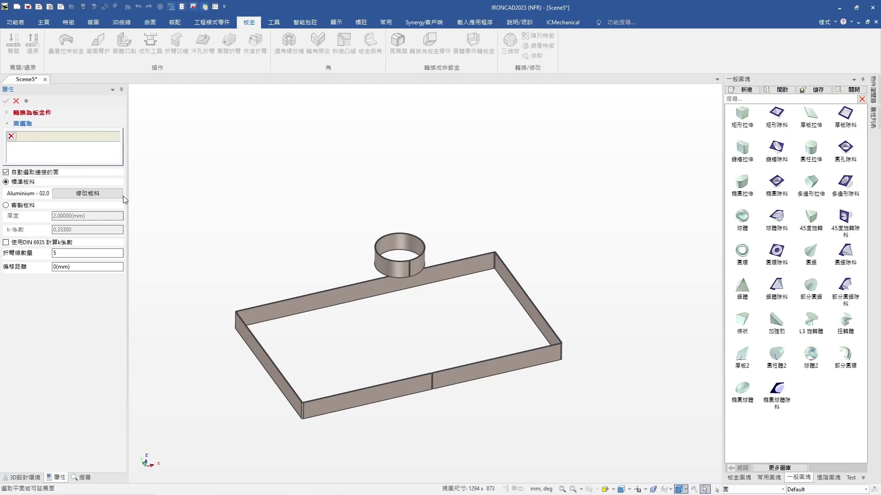
{"action": "left_click", "coordinate": [422, 271]}
{"action": "left_click", "coordinate": [6, 101]}
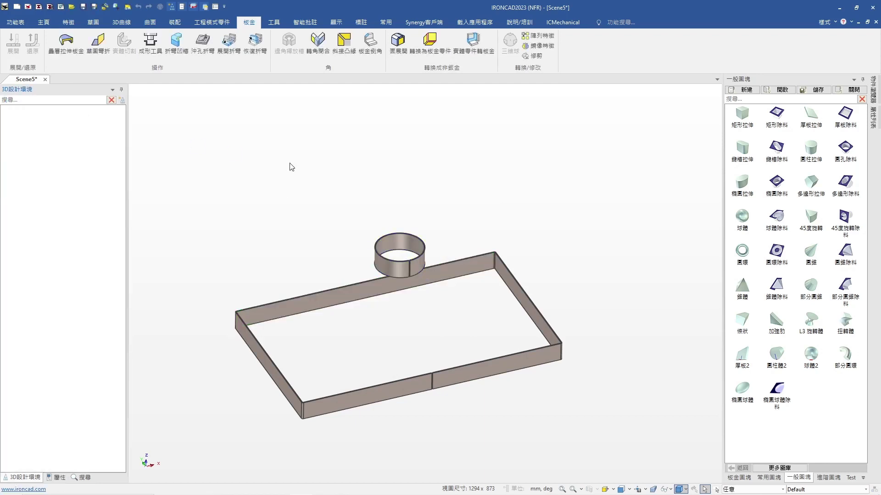
- Show all hidden objects to bring the blue transition back between the two collars
{"action": "left_click", "coordinate": [30, 184]}
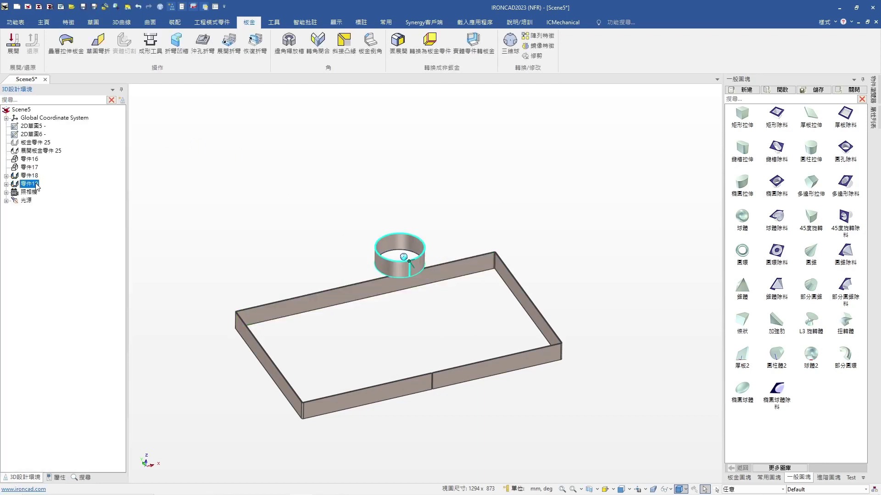
{"action": "right_click", "coordinate": [225, 179]}
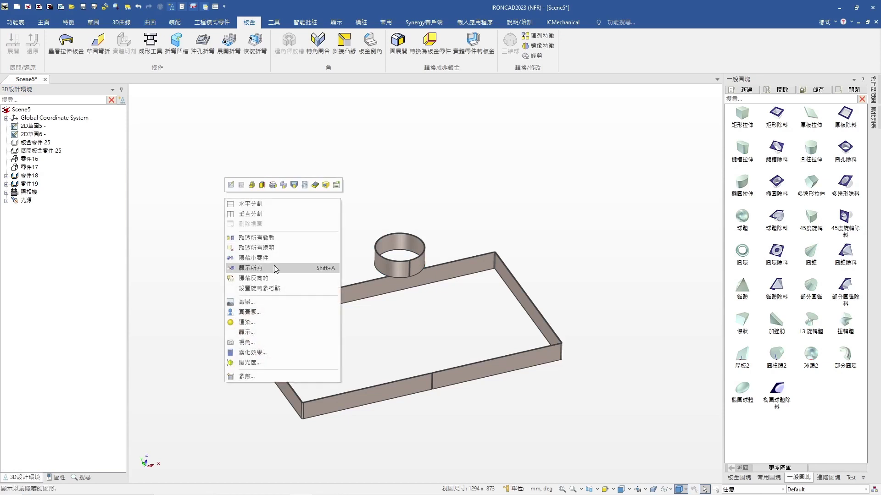
{"action": "left_click", "coordinate": [275, 266]}
{"action": "middle_click_drag", "start_coordinate": [384, 247], "coordinate": [255, 233]}
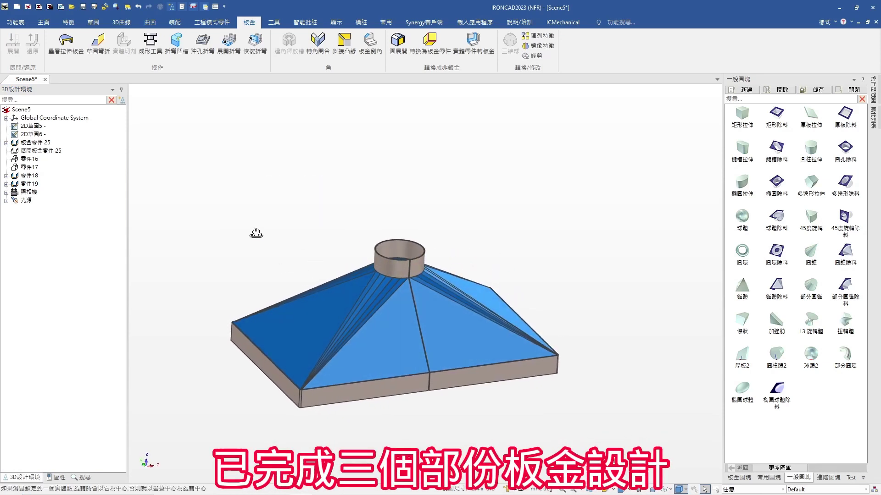
{"action": "left_click", "coordinate": [27, 177]}
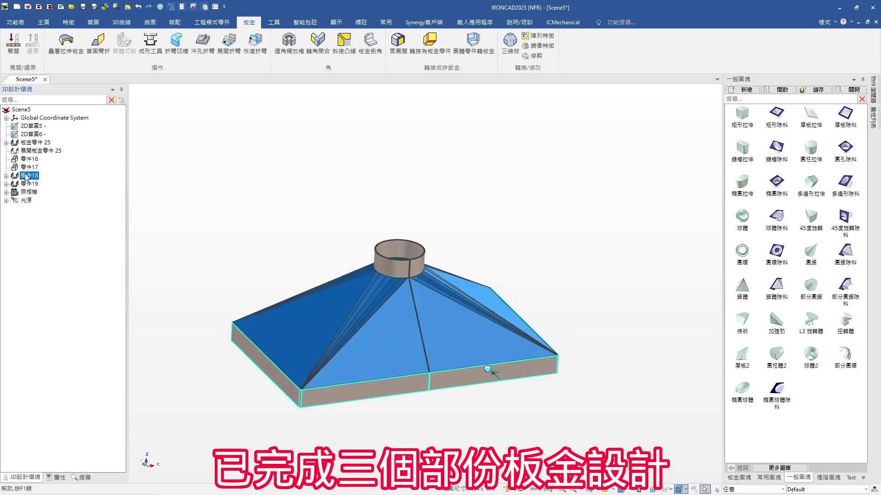
{"action": "left_click", "coordinate": [248, 241]}
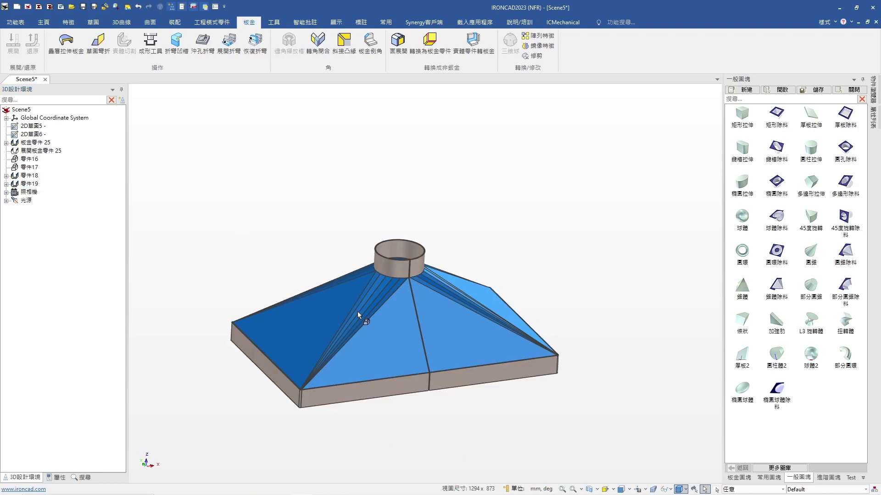
{"action": "middle_click_drag", "start_coordinate": [436, 345], "coordinate": [573, 397]}
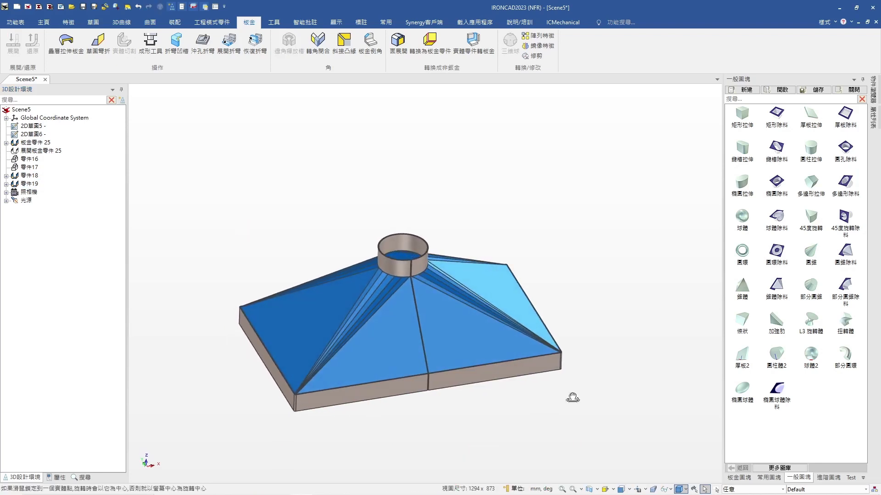
- Add a material-outside bend from the sheet metal catalog to the rectangular collar's bottom edge, on one side of the seam
{"action": "left_click", "coordinate": [737, 478]}
{"action": "scroll", "coordinate": [533, 370], "scroll_direction": "up", "scroll_amount": 2}
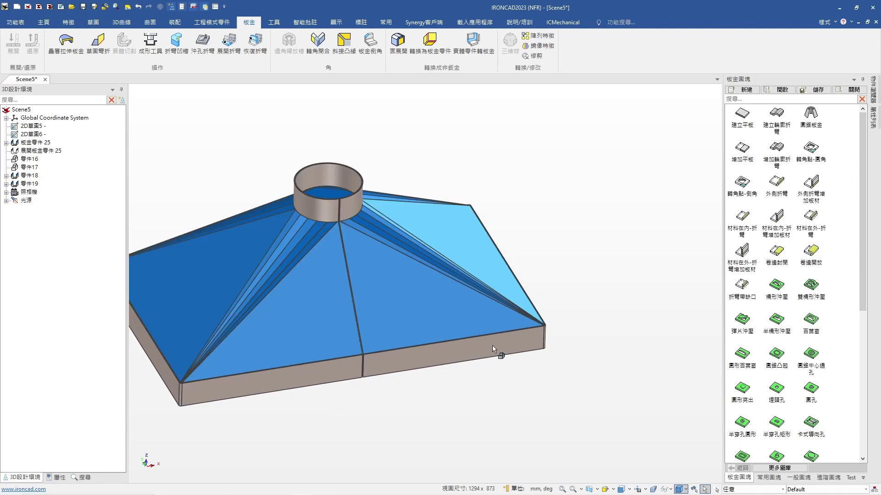
{"action": "left_click", "coordinate": [500, 354]}
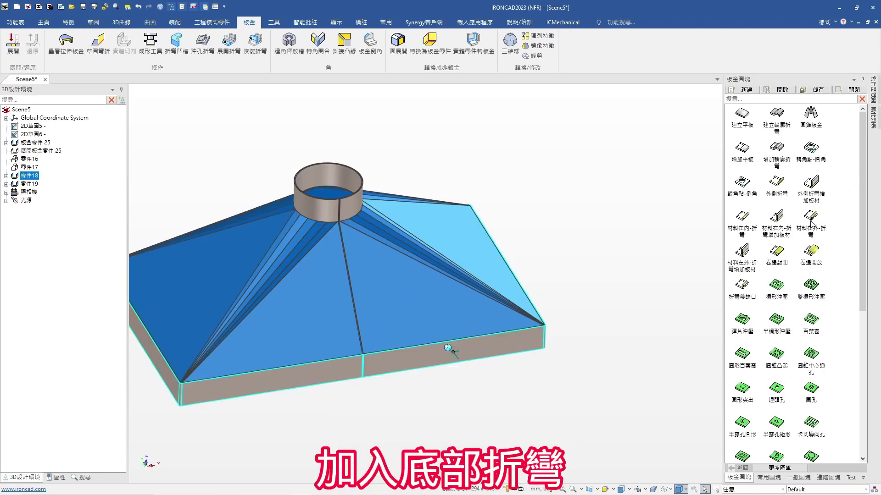
{"action": "left_click", "coordinate": [452, 362]}
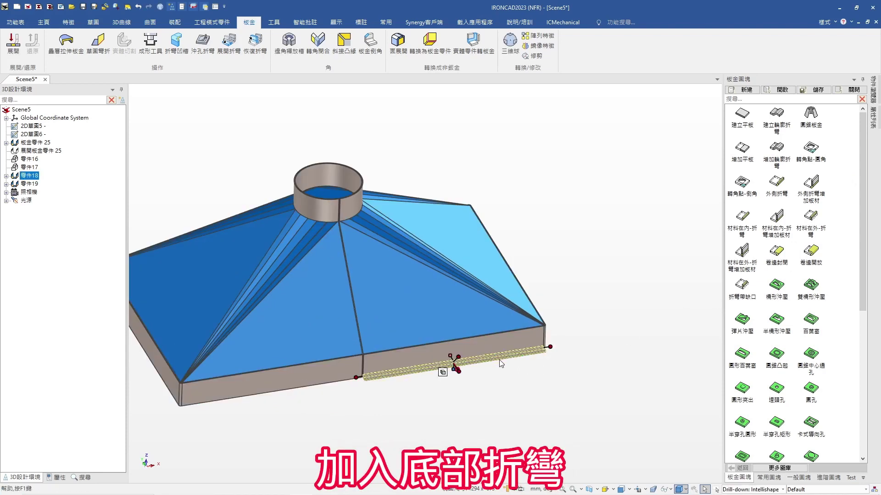
- Set the length of the rectangular collar's bottom bend to 35 mm
{"action": "scroll", "coordinate": [454, 357], "scroll_direction": "up", "scroll_amount": 1}
{"action": "middle_click_drag", "start_coordinate": [454, 358], "coordinate": [454, 367]}
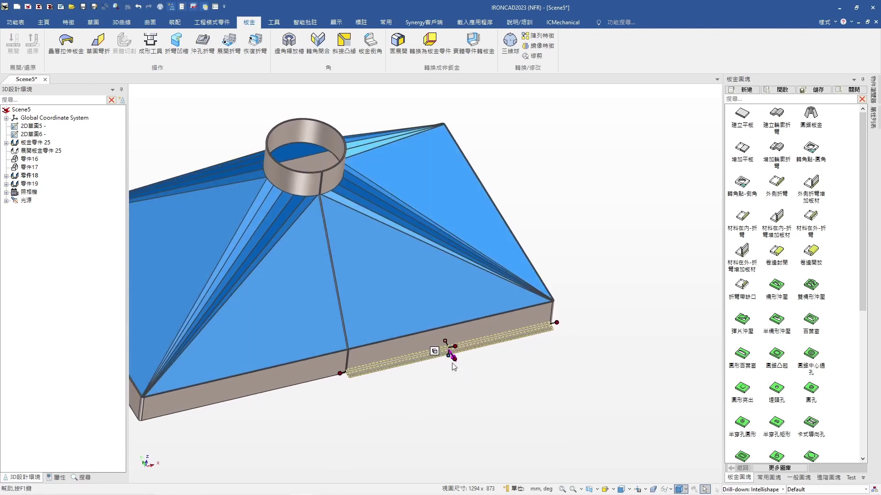
{"action": "left_click", "coordinate": [459, 361]}
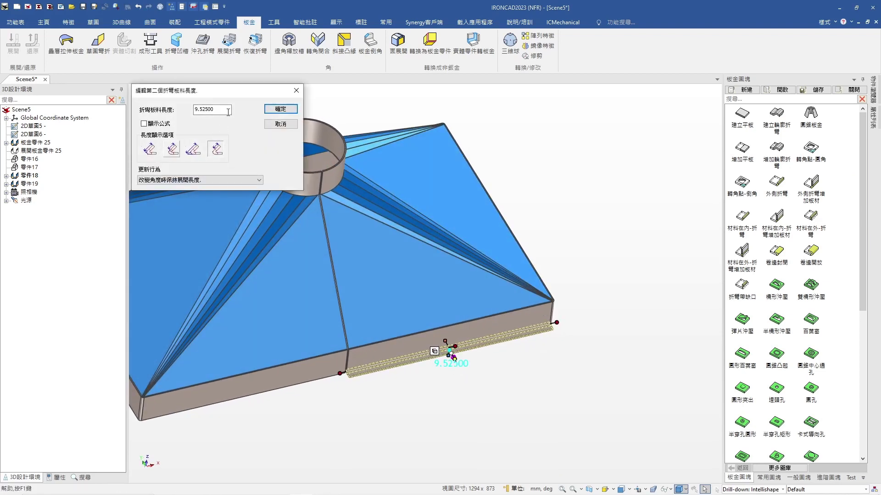
{"action": "type", "text": "35"}
{"action": "key", "text": "Return"}
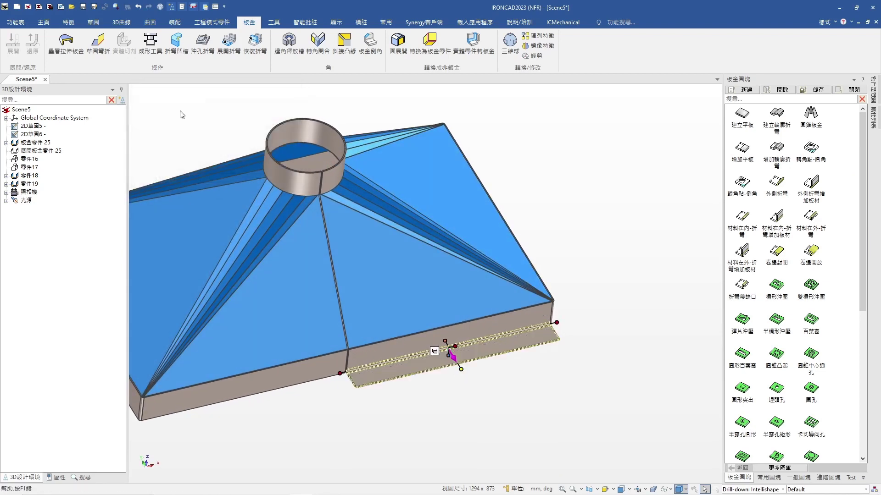
{"action": "left_click", "coordinate": [513, 431]}
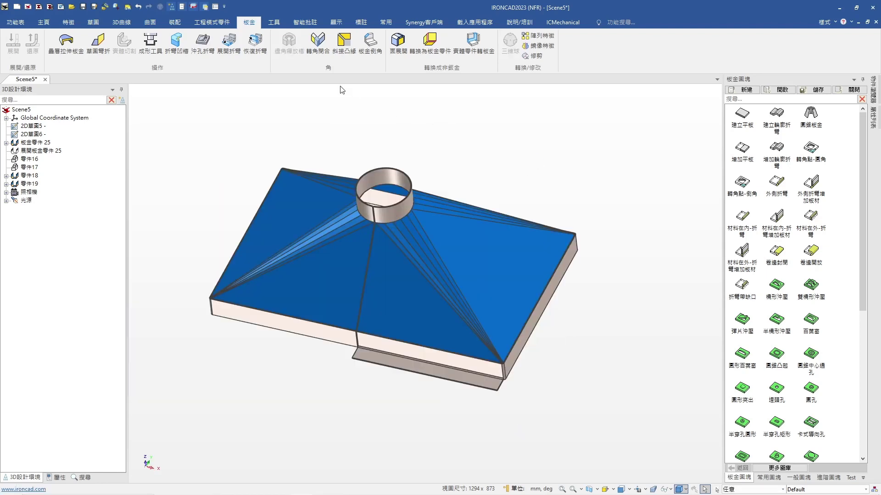
- Create a mitered flange from the bottom bend along all the remaining bottom edges of the rectangular collar, with a 0.1 mm setback
{"action": "left_click", "coordinate": [351, 55]}
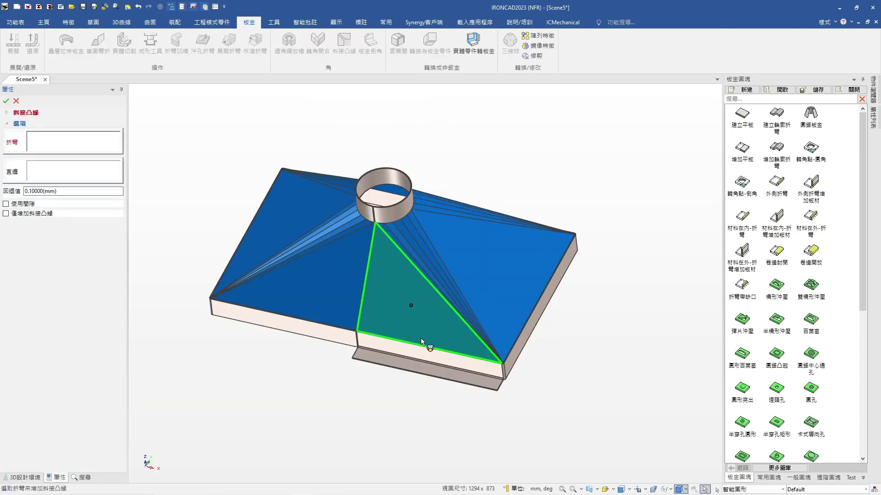
{"action": "left_click", "coordinate": [419, 369]}
{"action": "middle_click_drag", "start_coordinate": [375, 354], "coordinate": [391, 192]}
{"action": "middle_click_drag", "start_coordinate": [510, 445], "coordinate": [532, 315]}
{"action": "left_click", "coordinate": [74, 177]}
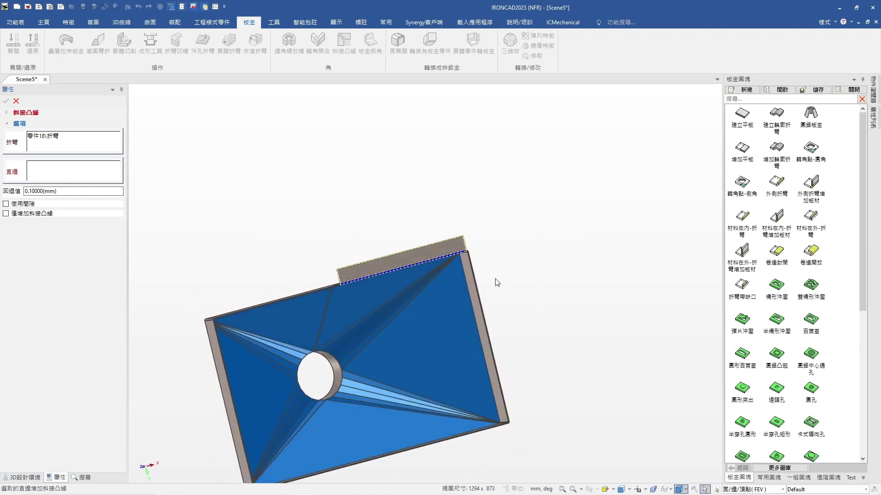
{"action": "left_click", "coordinate": [479, 290]}
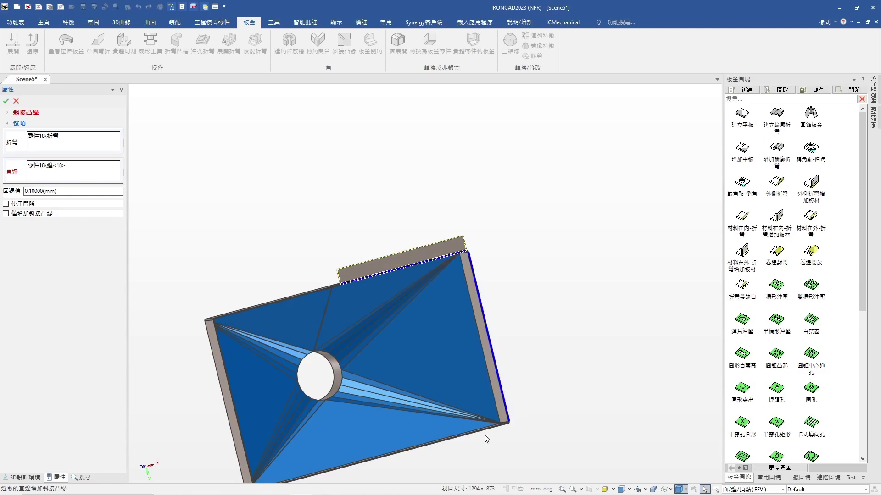
{"action": "scroll", "coordinate": [379, 422], "scroll_direction": "down", "scroll_amount": 2}
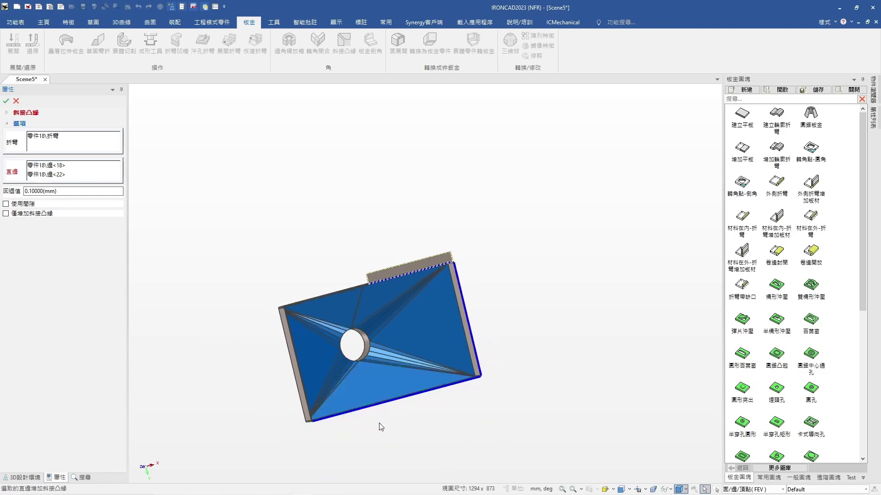
{"action": "scroll", "coordinate": [317, 371], "scroll_direction": "up", "scroll_amount": 2}
{"action": "left_click", "coordinate": [325, 360]}
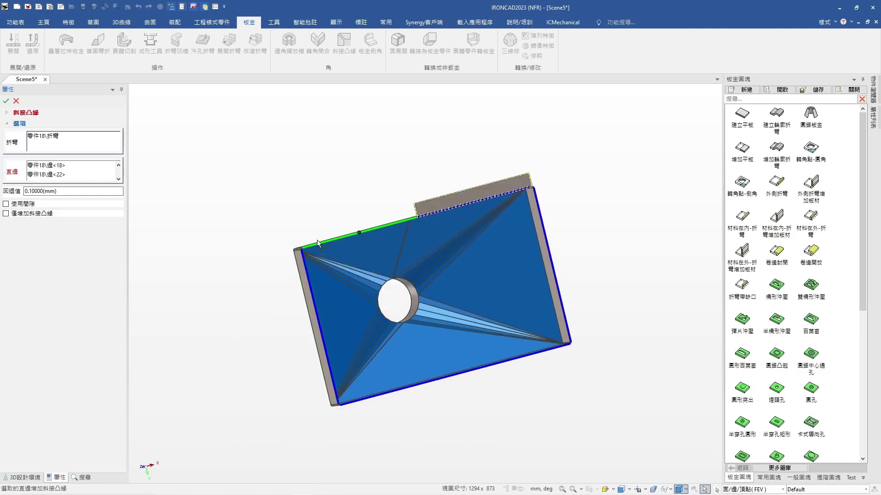
{"action": "left_click", "coordinate": [5, 102]}
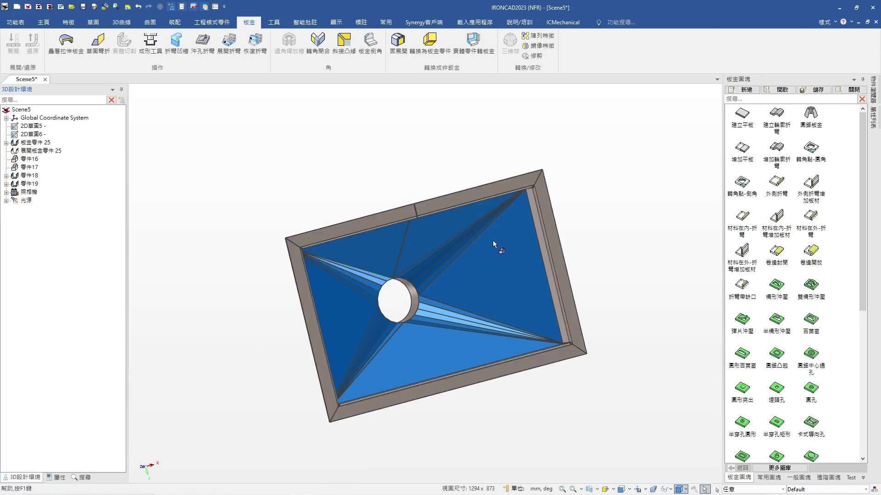
- Change the solid colour of the circular collar to orange-red
{"action": "middle_click_drag", "start_coordinate": [492, 241], "coordinate": [405, 356]}
{"action": "scroll", "coordinate": [514, 208], "scroll_direction": "down", "scroll_amount": 2}
{"action": "scroll", "coordinate": [515, 208], "scroll_direction": "up", "scroll_amount": 2}
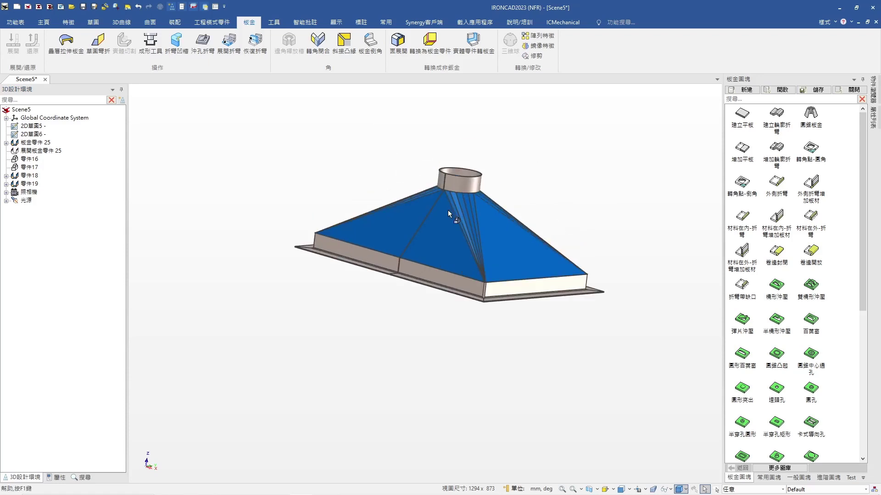
{"action": "middle_click_drag", "start_coordinate": [448, 210], "coordinate": [530, 291]}
{"action": "scroll", "coordinate": [423, 235], "scroll_direction": "up", "scroll_amount": 2}
{"action": "left_click", "coordinate": [403, 231]}
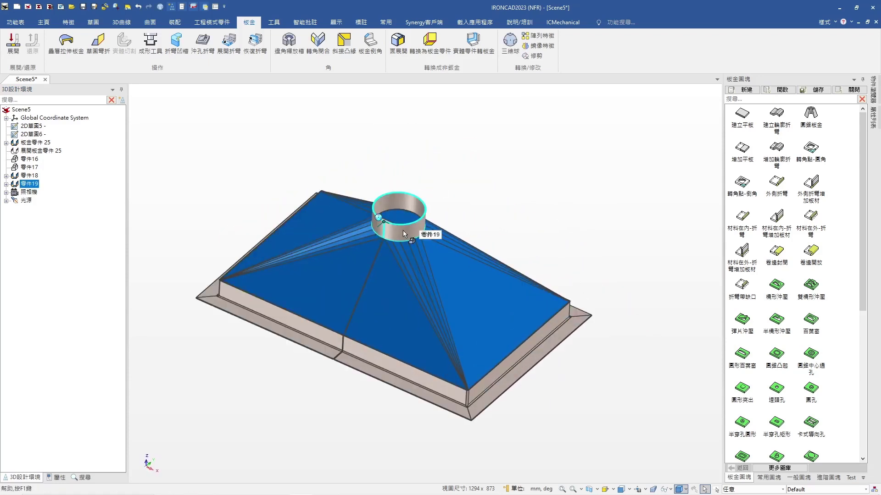
{"action": "right_click", "coordinate": [403, 230]}
{"action": "left_click", "coordinate": [457, 302]}
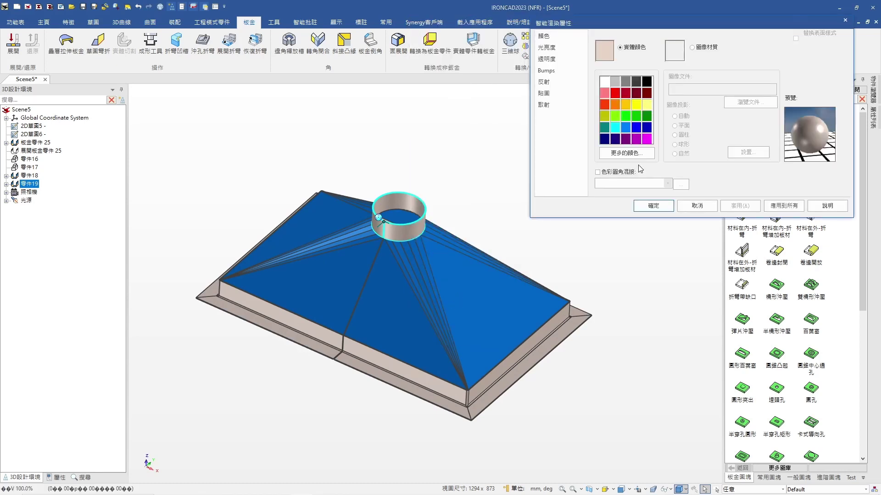
{"action": "left_click", "coordinate": [615, 104]}
{"action": "left_click", "coordinate": [740, 206]}
{"action": "left_click", "coordinate": [653, 206]}
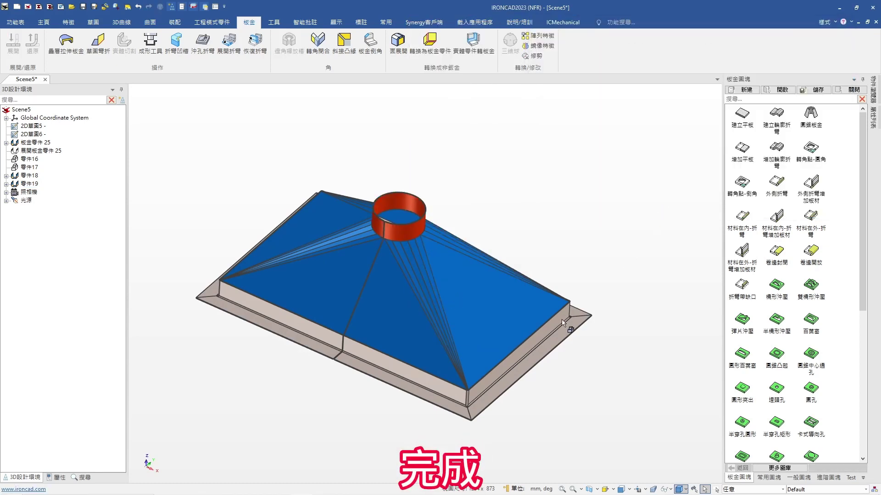
- Change the solid colour of the flanged rectangular collar to orange-red
{"action": "left_click", "coordinate": [570, 328]}
{"action": "right_click", "coordinate": [569, 328]}
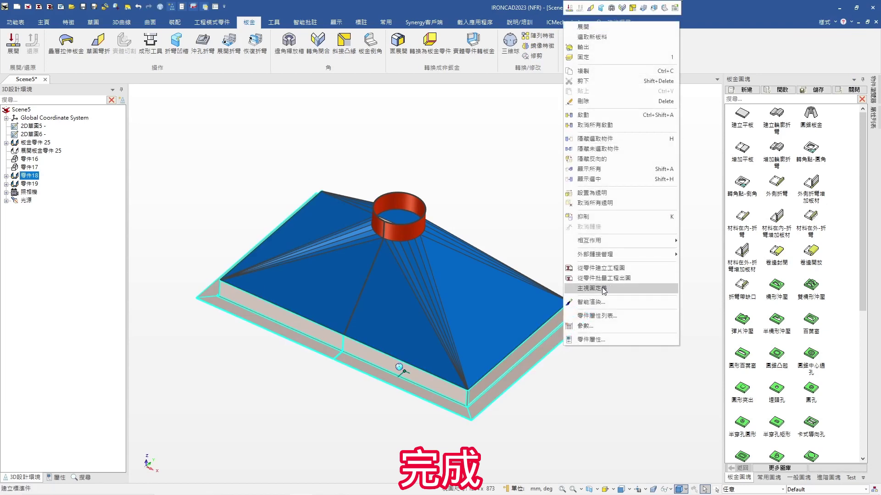
{"action": "left_click", "coordinate": [593, 302]}
{"action": "left_click", "coordinate": [602, 106]}
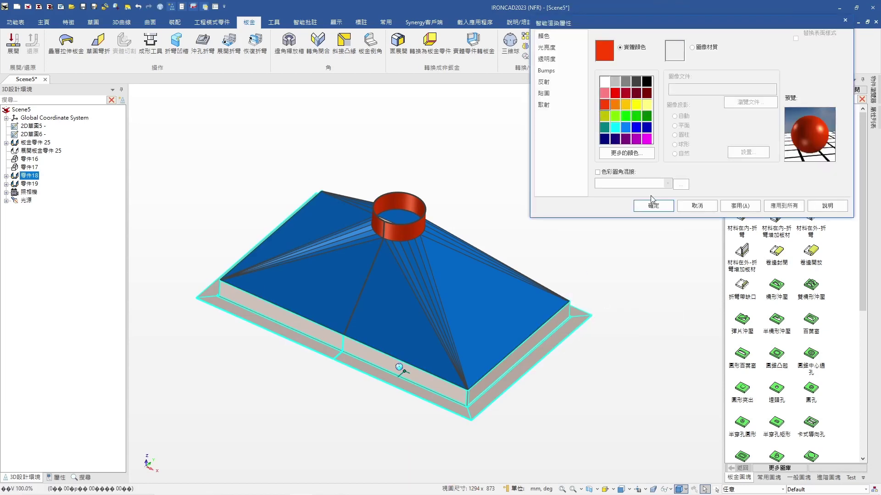
{"action": "left_click", "coordinate": [653, 206]}
{"action": "left_click", "coordinate": [591, 218]}
{"action": "middle_click_drag", "start_coordinate": [493, 278], "coordinate": [491, 262]}
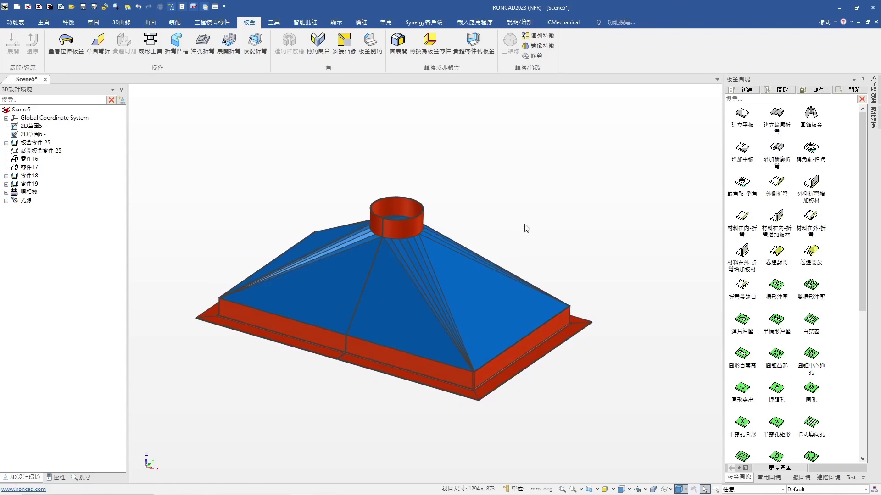